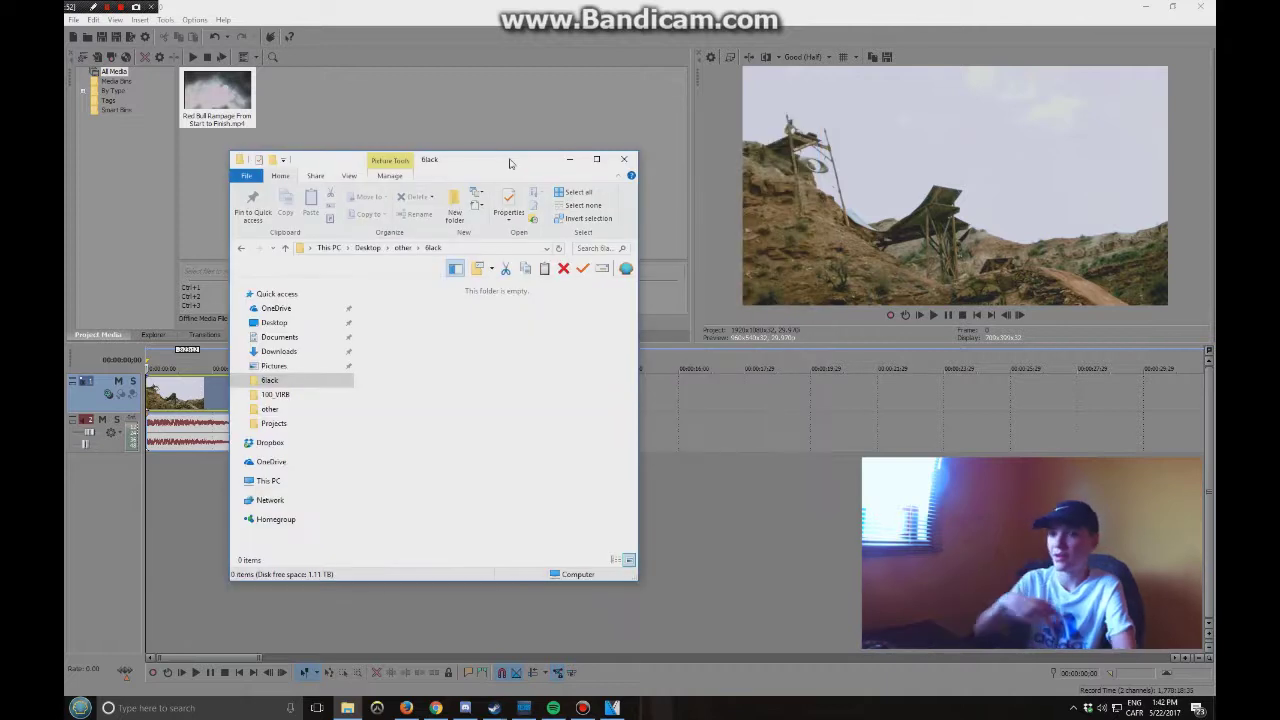
click(803, 57)
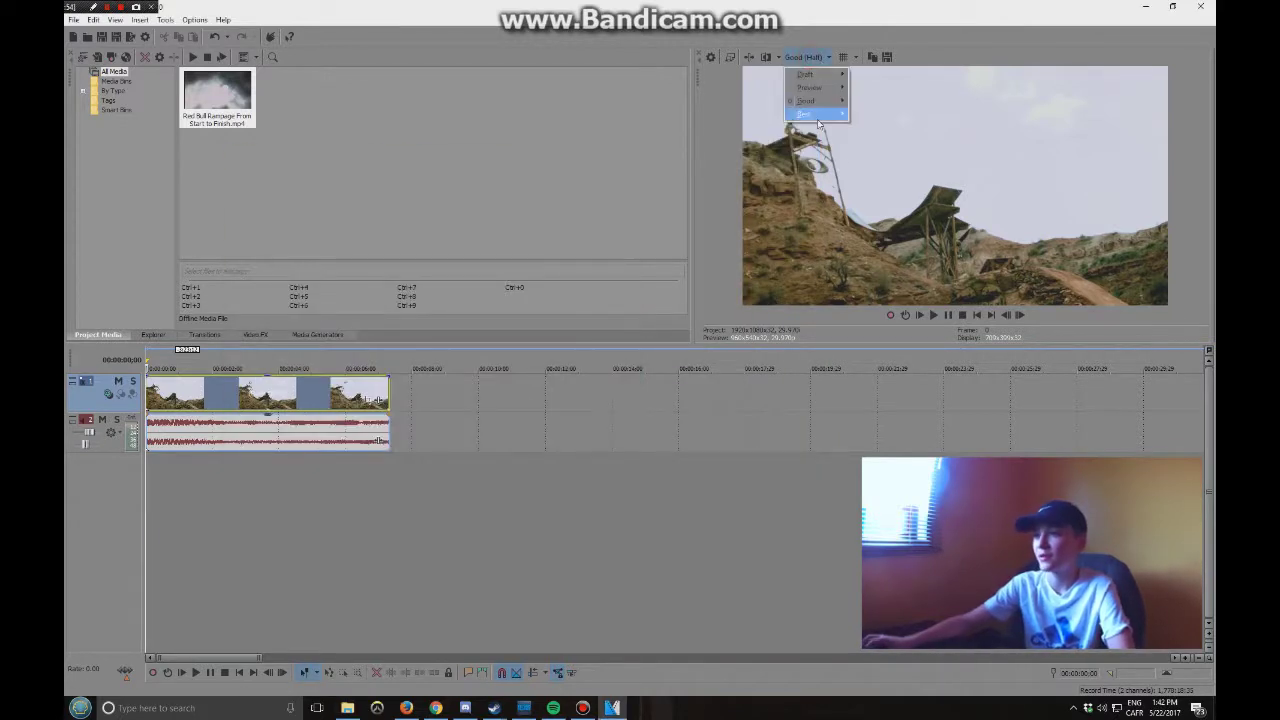
mouse_move(825, 118)
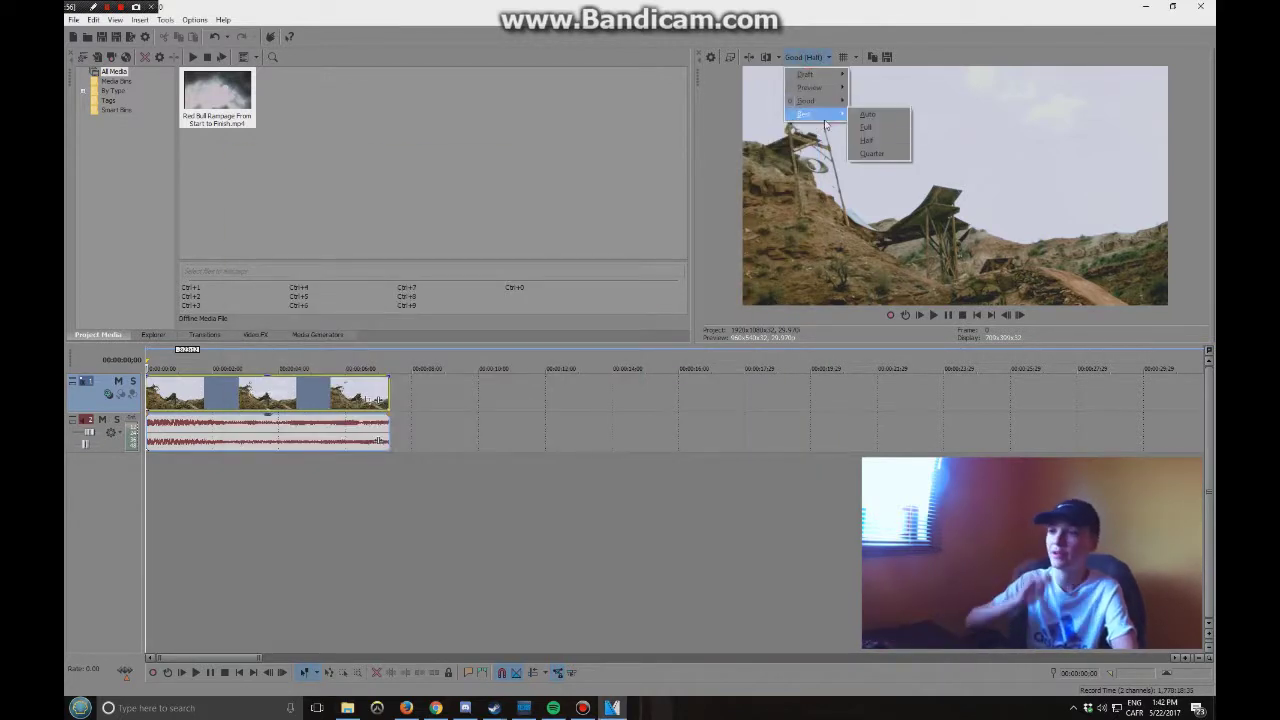
click(655, 134)
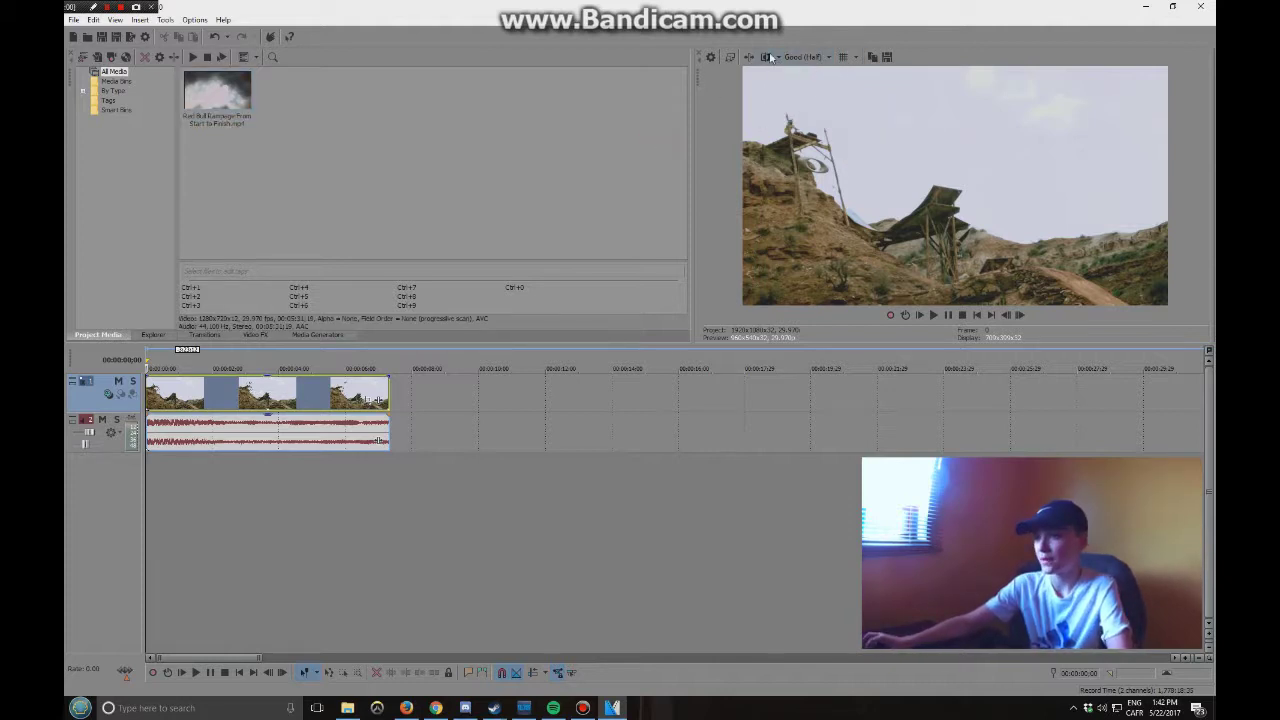
Set the video preview quality to Best (Full).
click(801, 57)
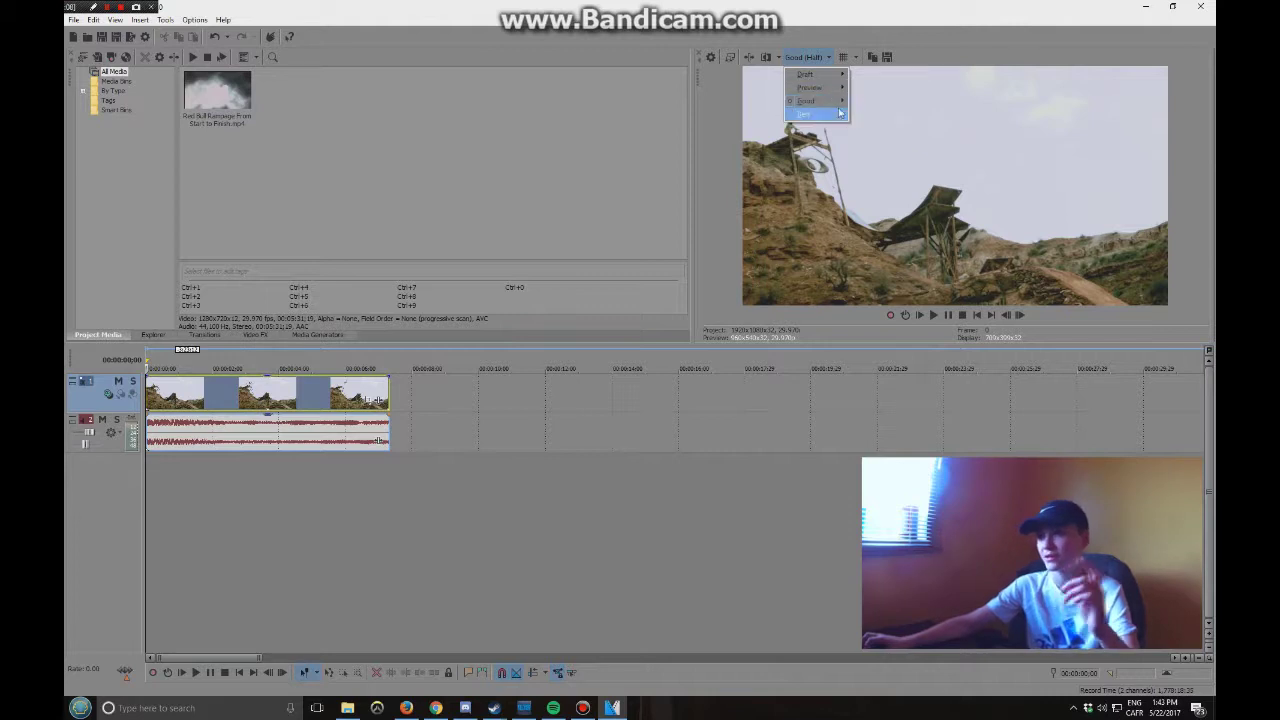
click(816, 58)
click(816, 58)
mouse_move(807, 113)
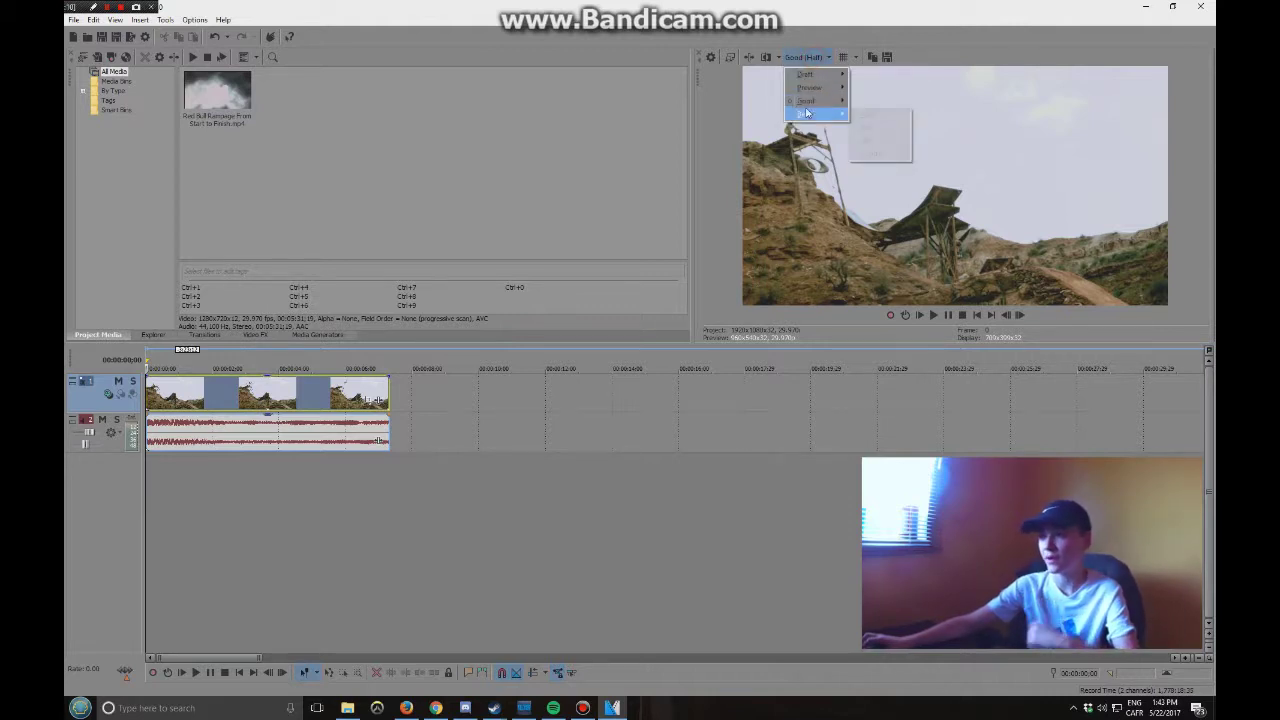
click(874, 128)
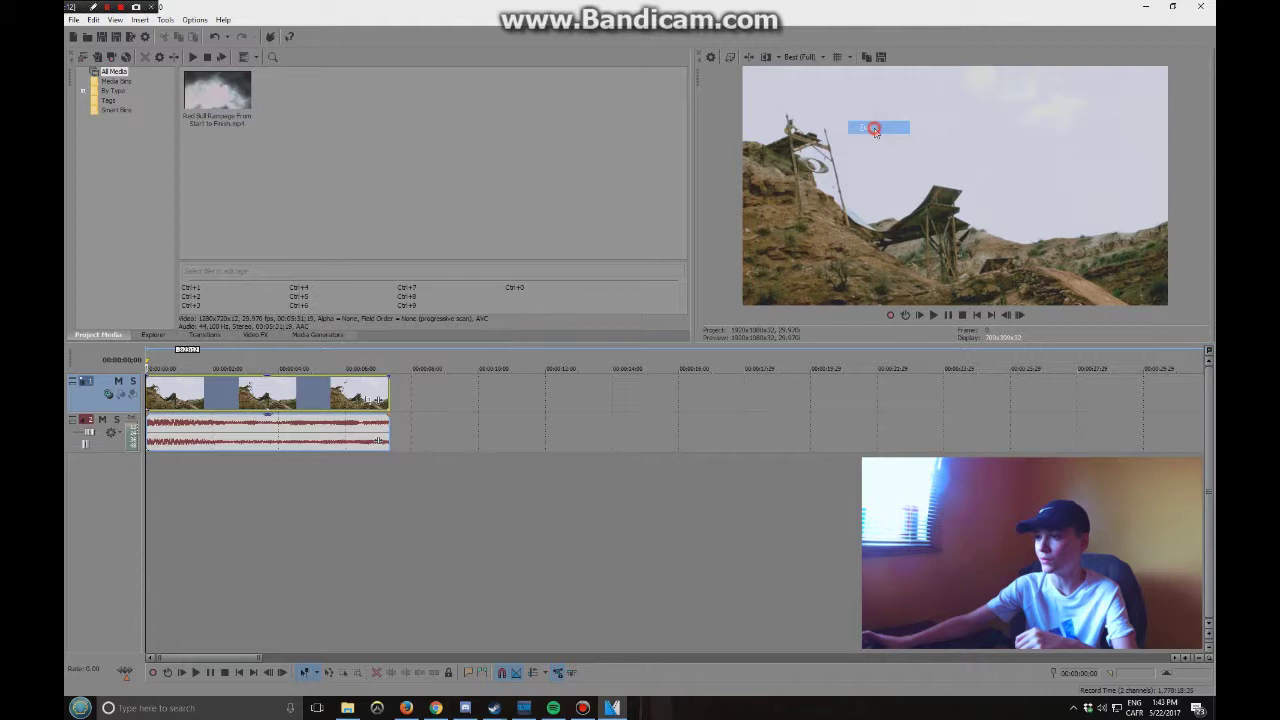
Play the bike clip from its start and stop the playback.
click(153, 402)
key(space)
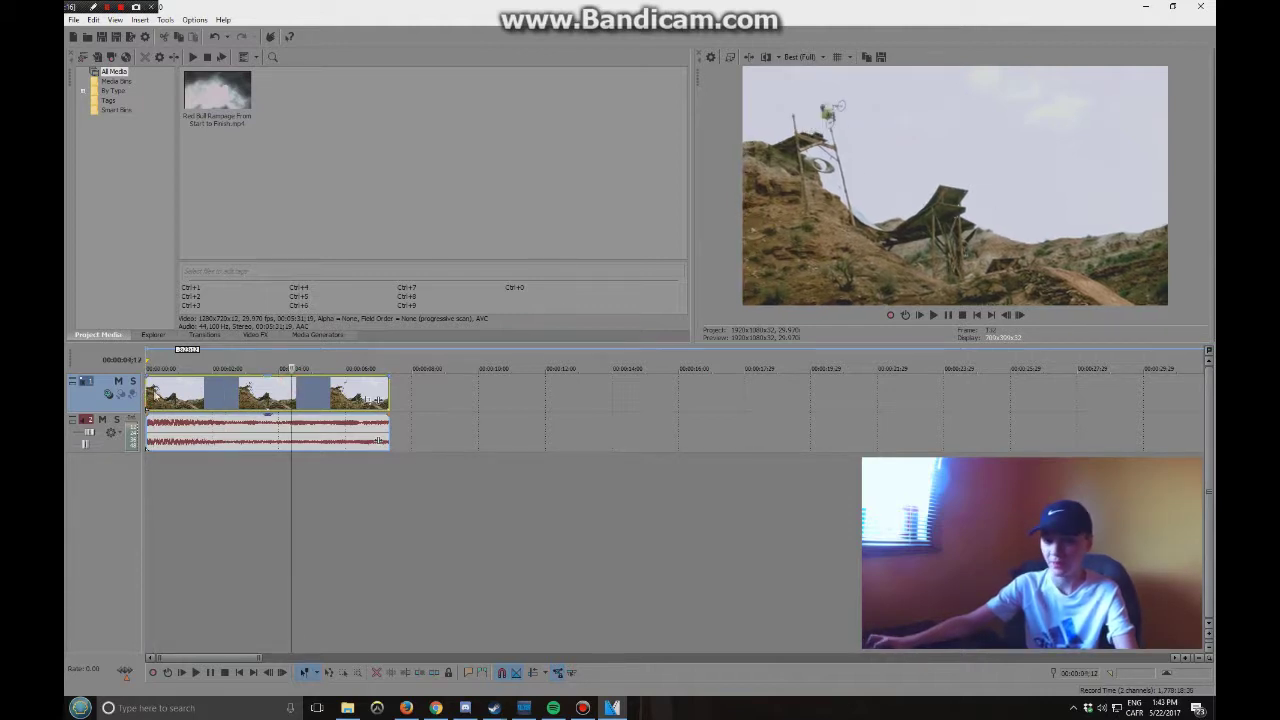
key(space)
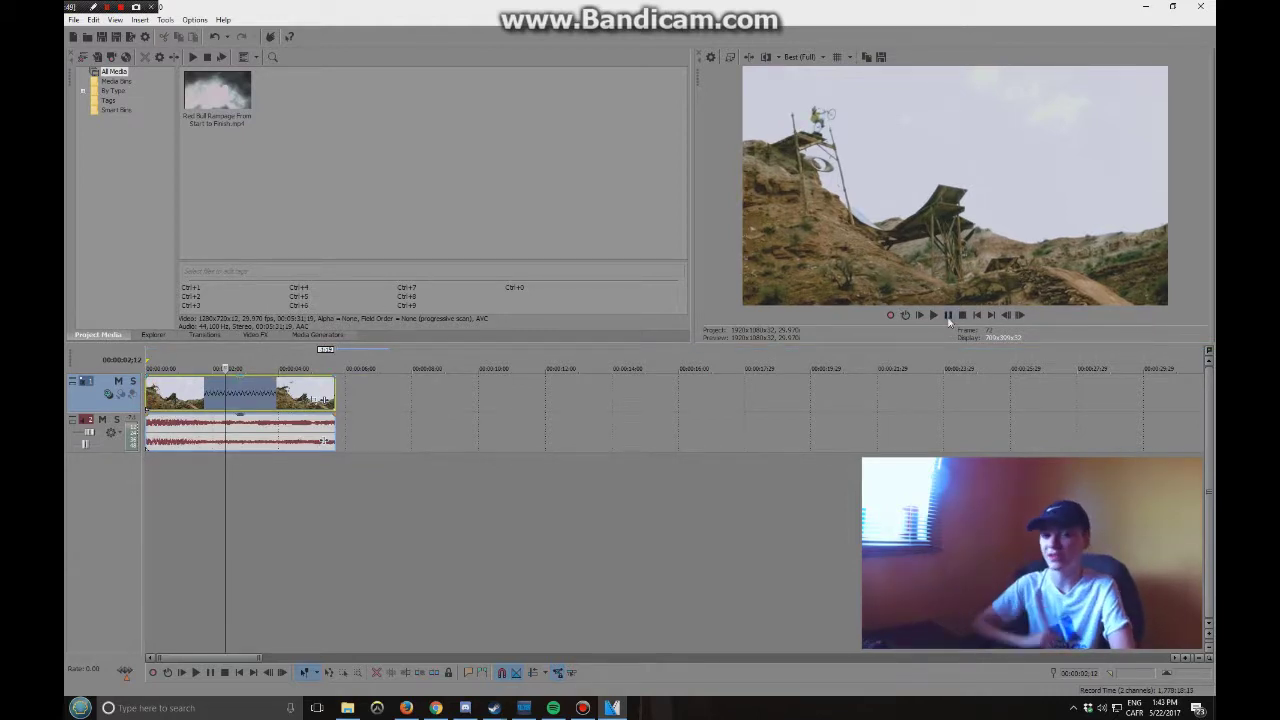
Save the preview frame at 00:00:02;12 as the JPEG snapshot Image1 in the Black folder.
click(880, 58)
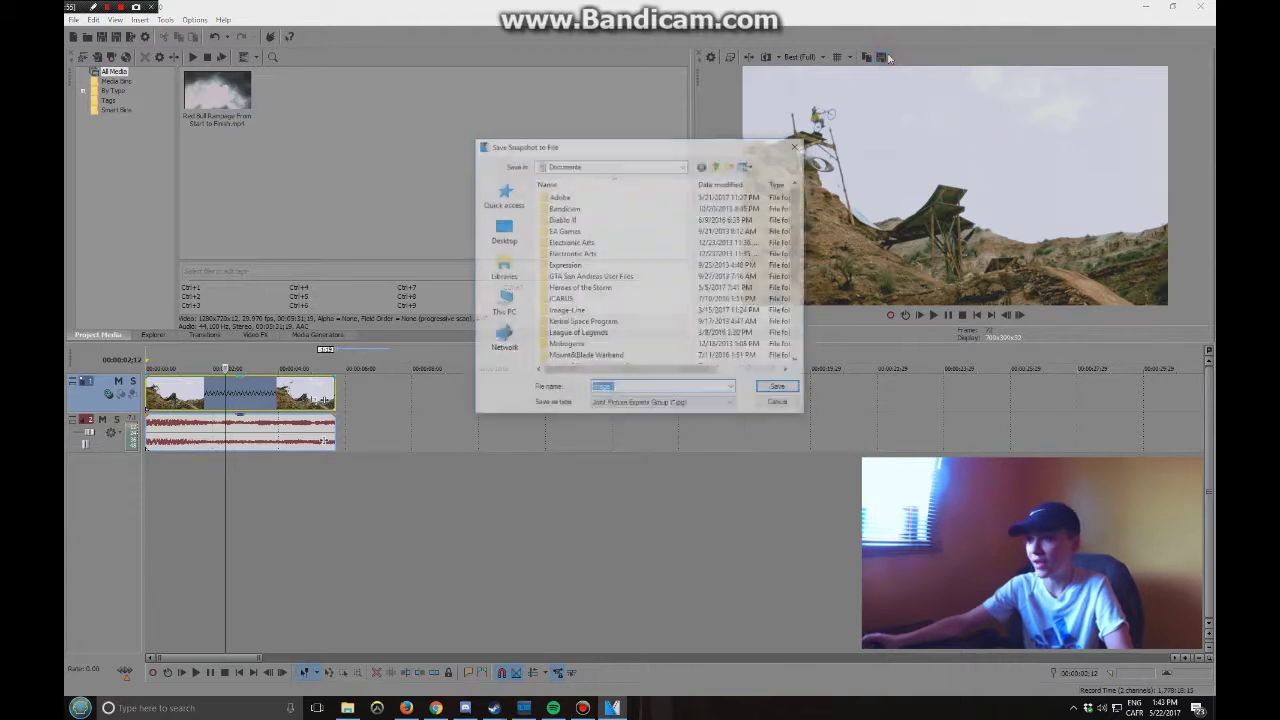
double_click(655, 299)
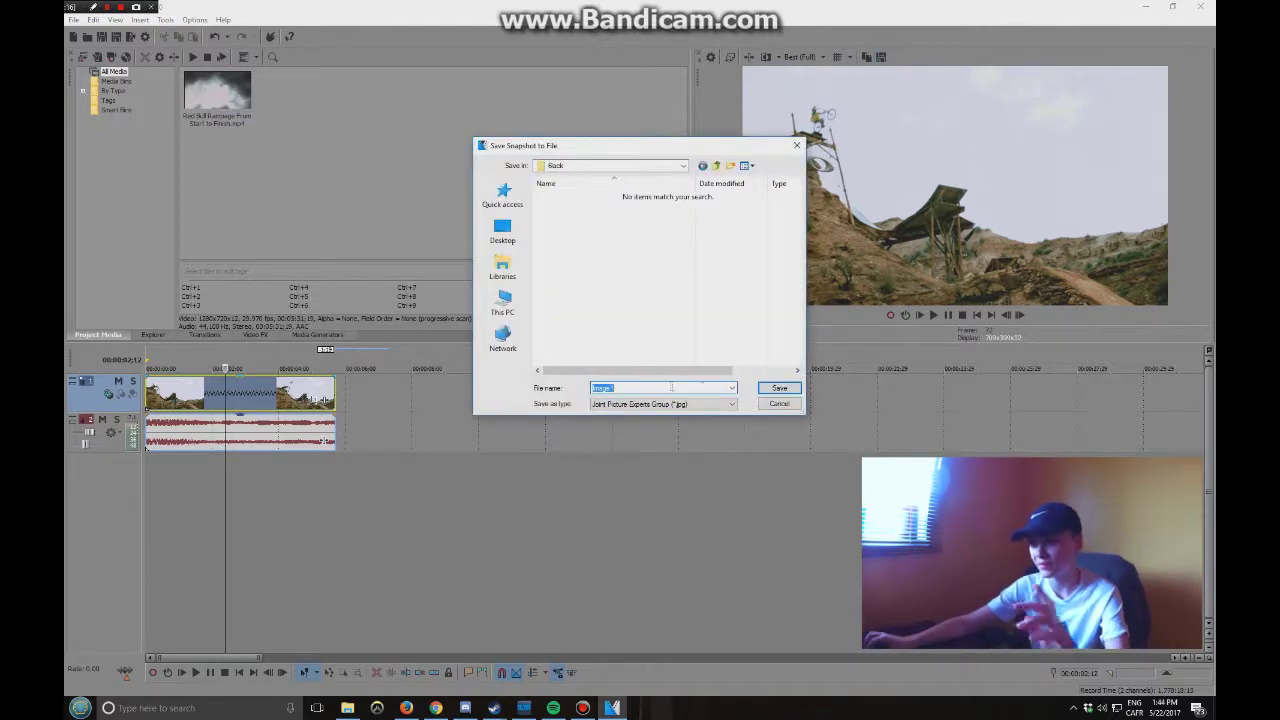
click(779, 389)
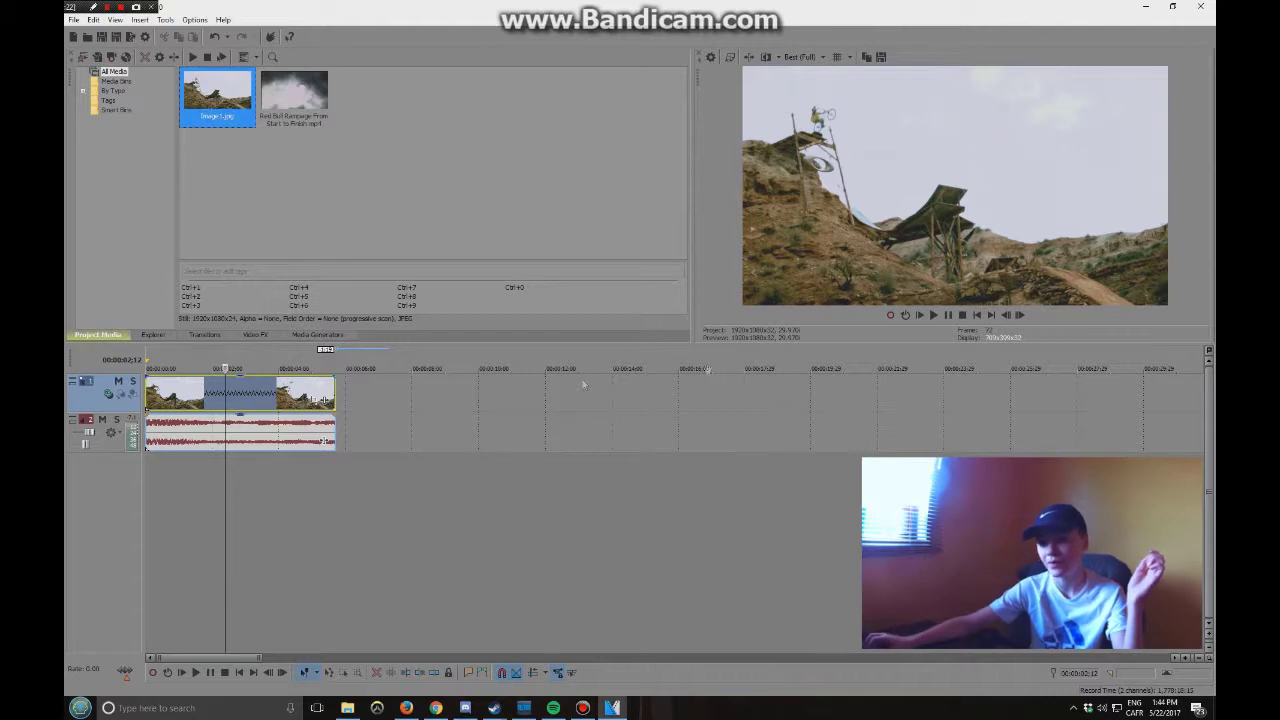
Switch to the Black folder in File Explorer and open Image1 in Paint.
click(346, 707)
right_click(394, 297)
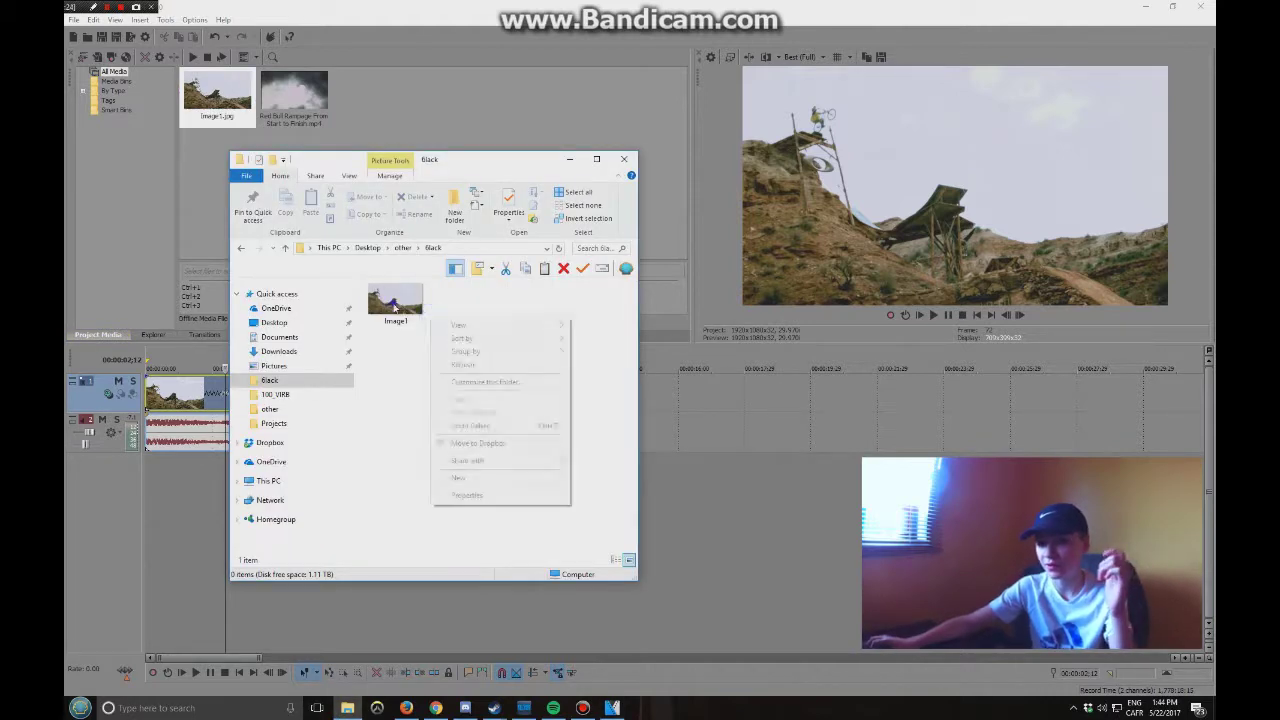
click(393, 300)
right_click(393, 291)
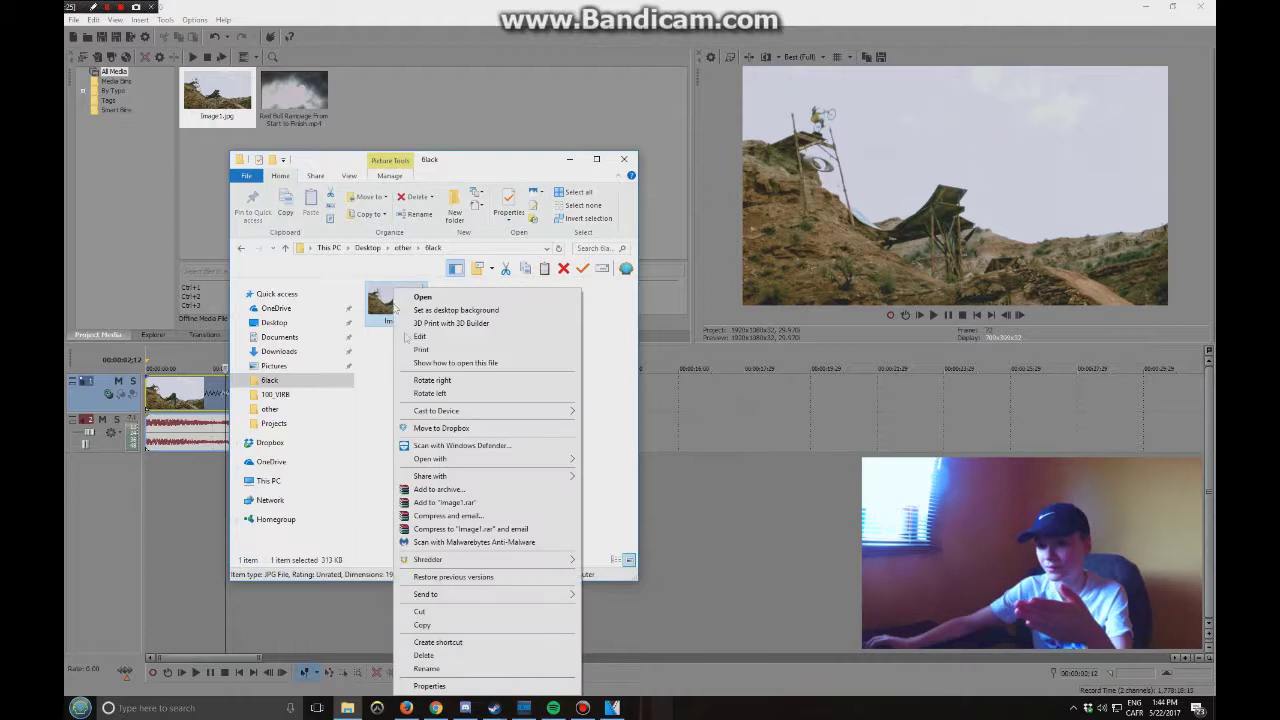
mouse_move(514, 461)
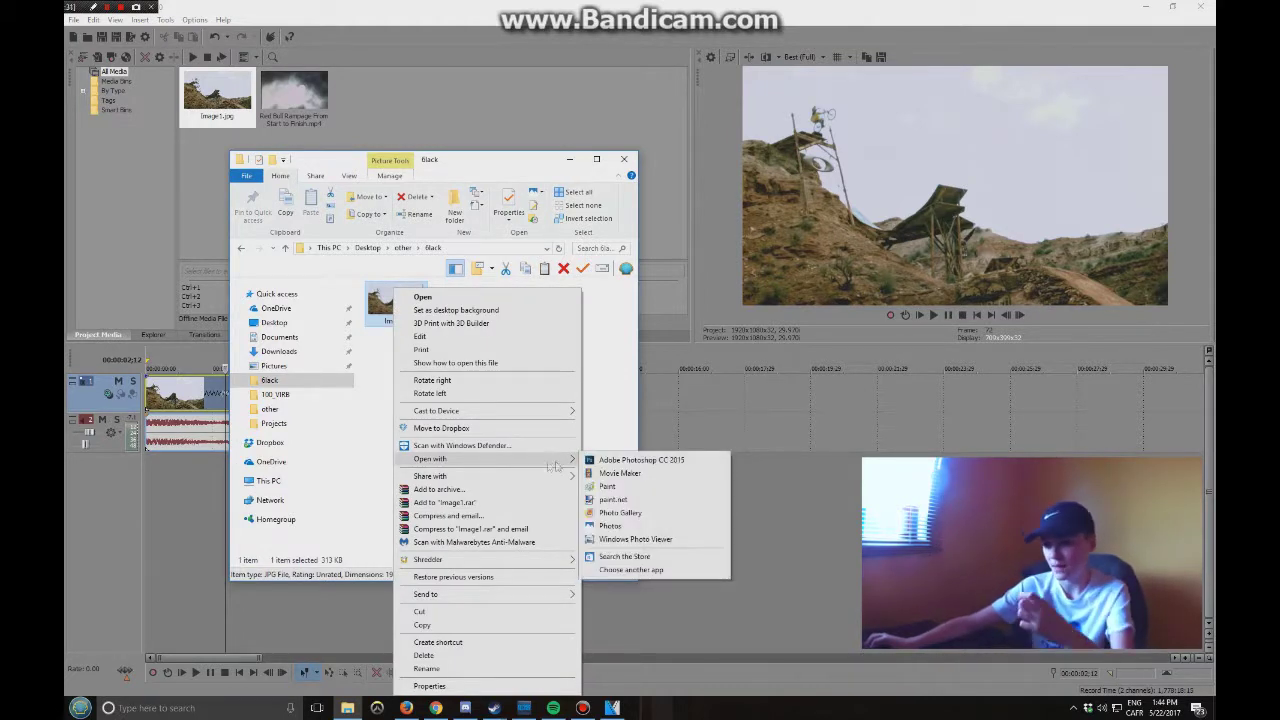
click(615, 486)
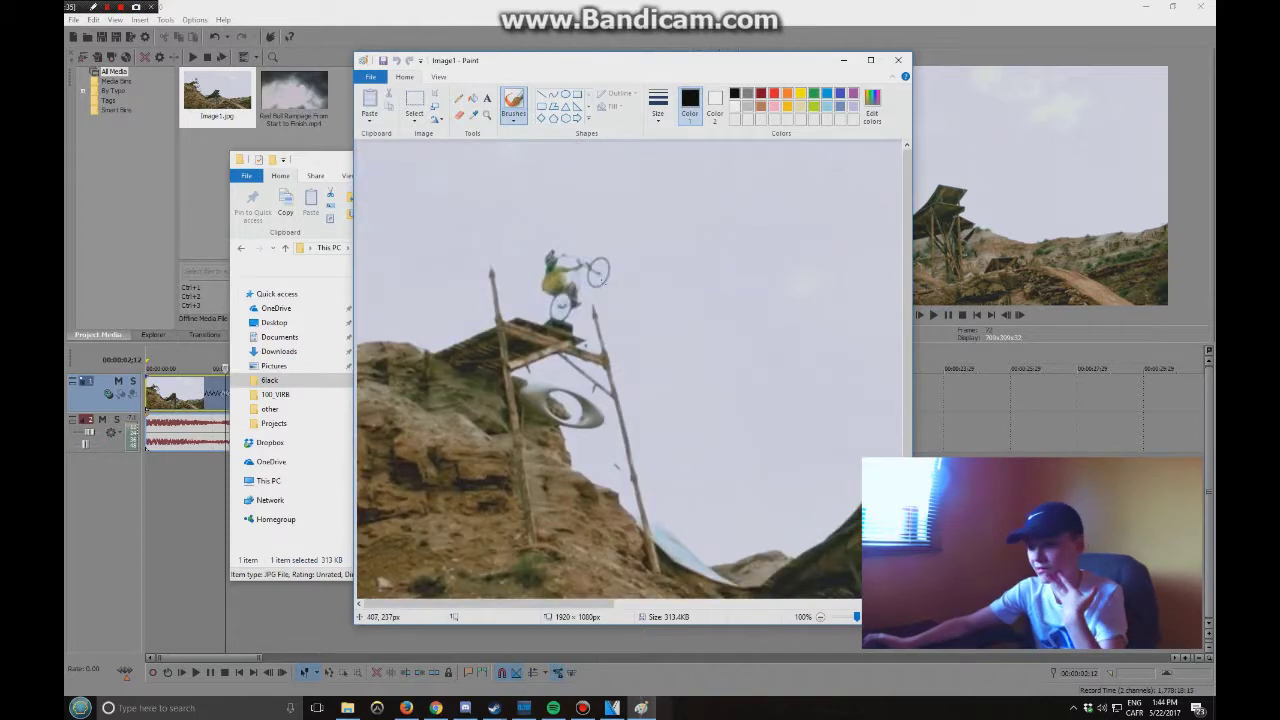
Draw two blue brush outlines around the rider and bike in Image1, then close the picture, saving the changes.
click(826, 93)
click(658, 100)
click(685, 190)
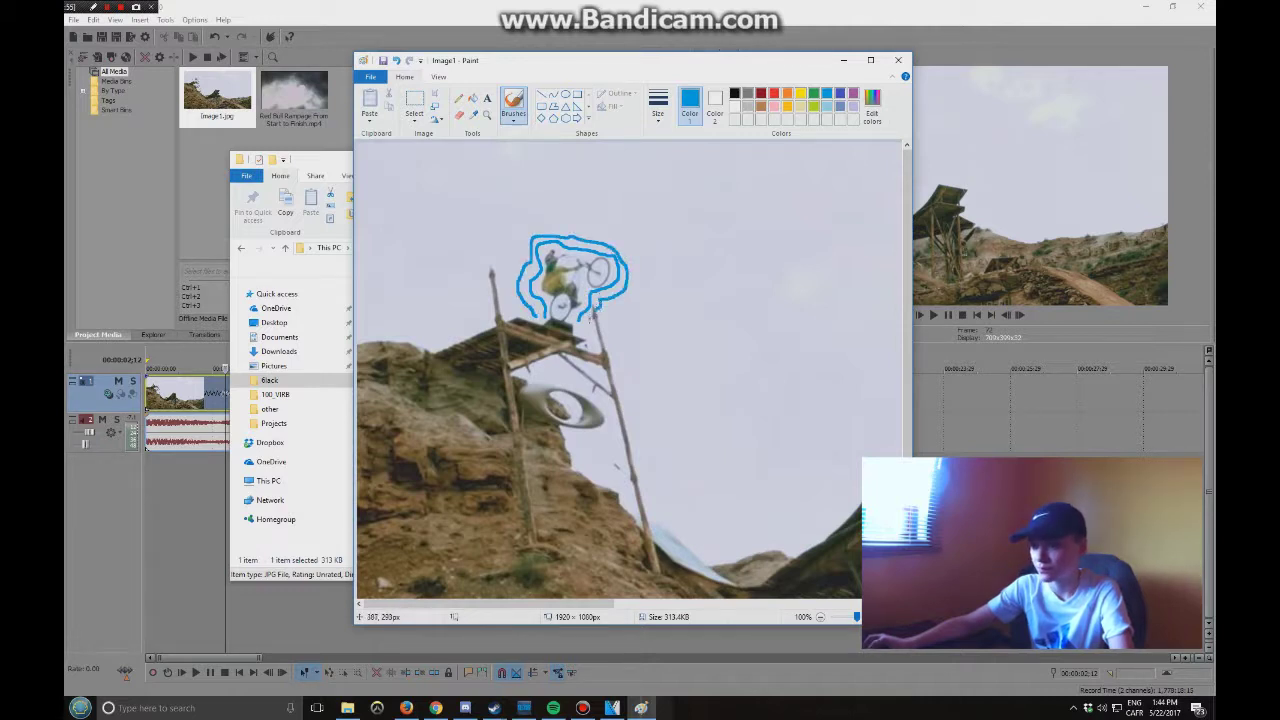
click(900, 62)
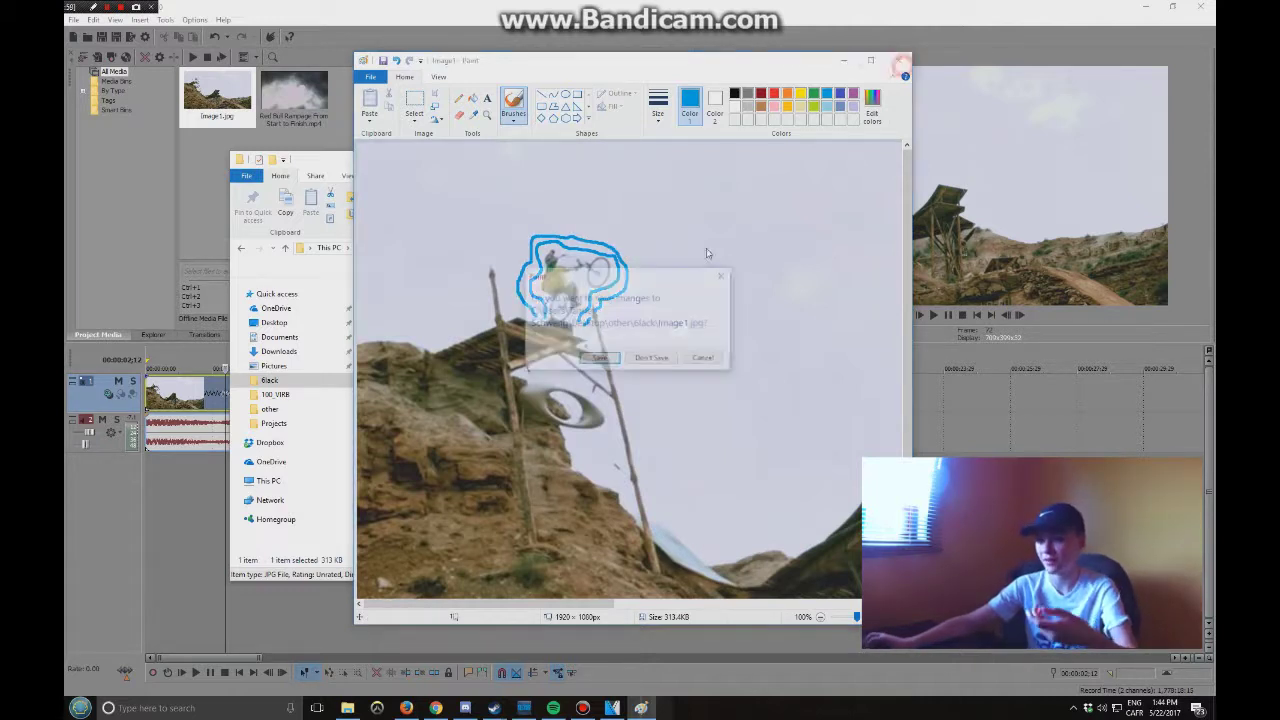
click(594, 361)
Add Image1 from the folder to the video track above the clip, starting at about 00:00:02;14, and play the section before it.
drag(392, 316, 707, 386)
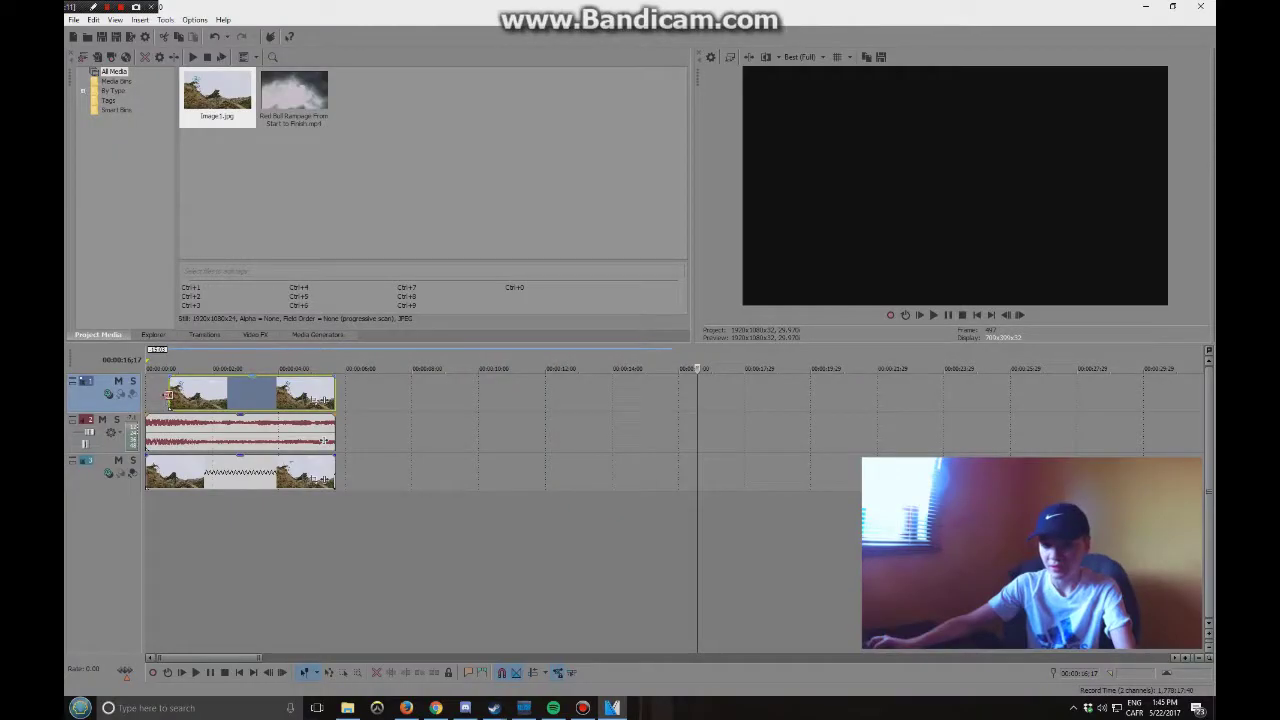
scroll(363, 400, up, 5)
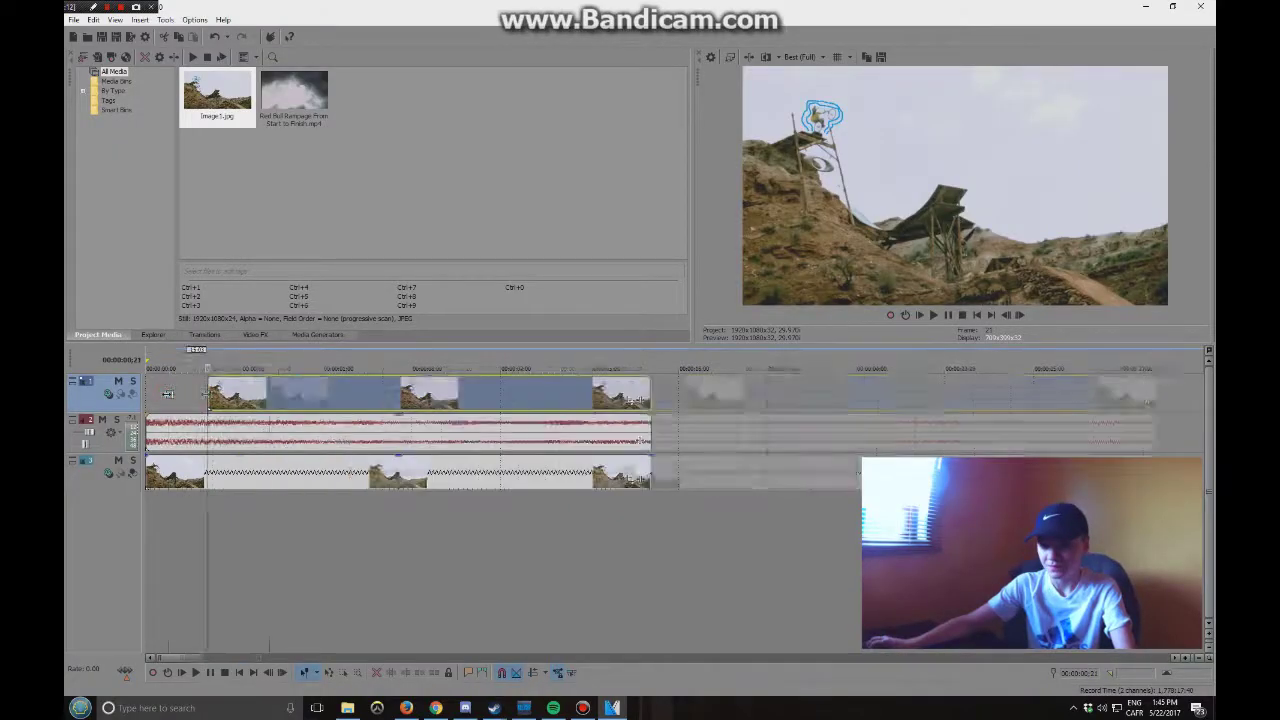
mouse_move(363, 400)
mouse_down()
mouse_move(744, 395)
mouse_move(609, 404)
mouse_up()
click(471, 405)
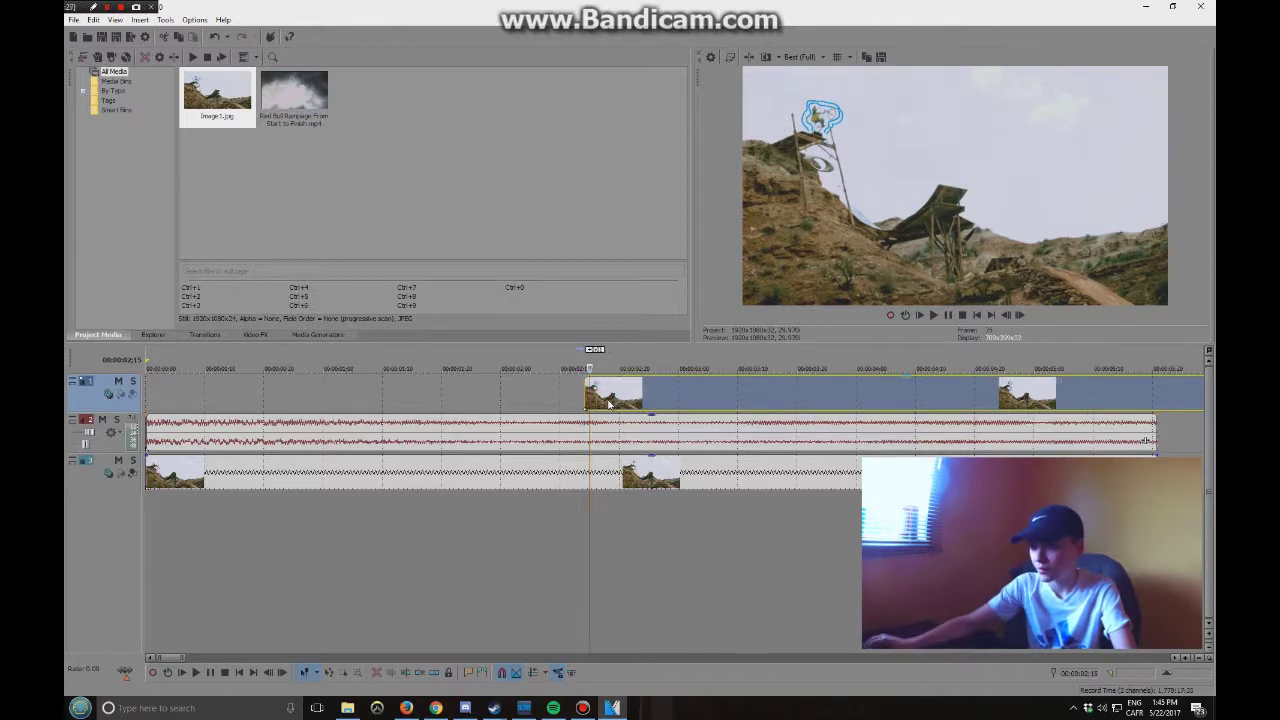
click(420, 408)
click(933, 315)
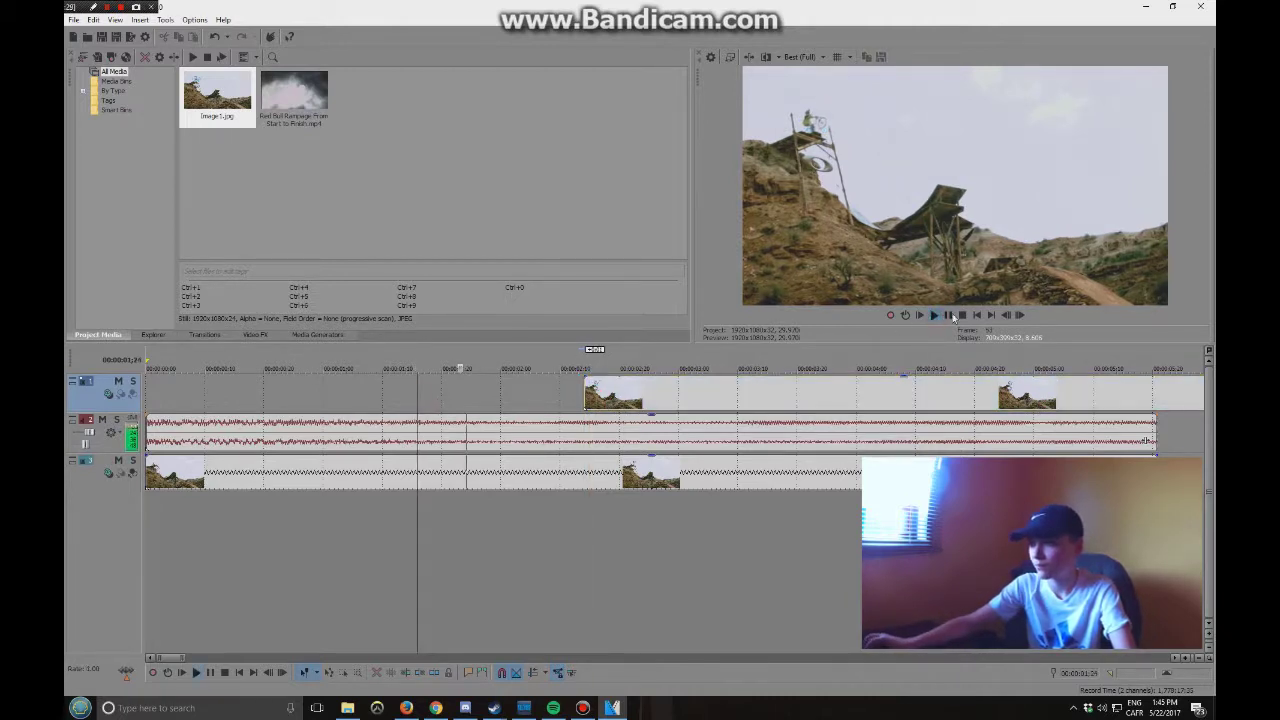
Trim the Image1 event on the upper video track to a length of one frame.
scroll(573, 396, down, 5)
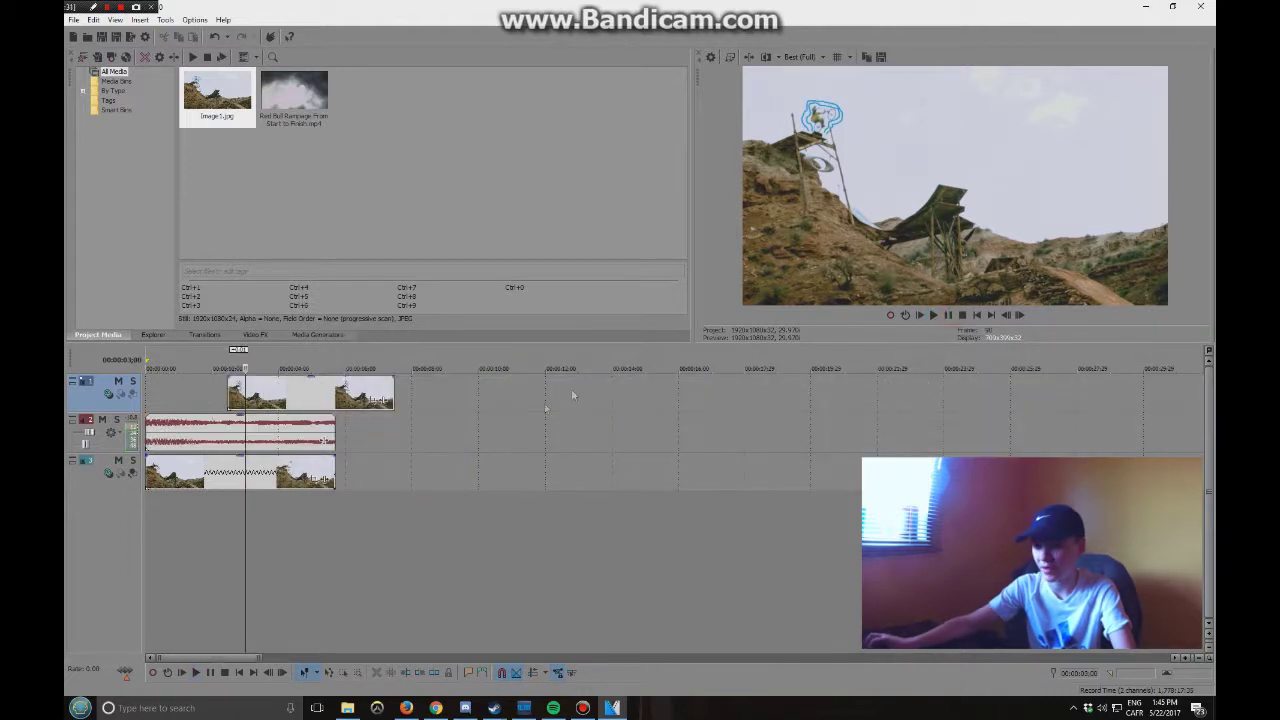
drag(390, 384, 228, 385)
scroll(639, 369, up, 5)
drag(417, 384, 395, 380)
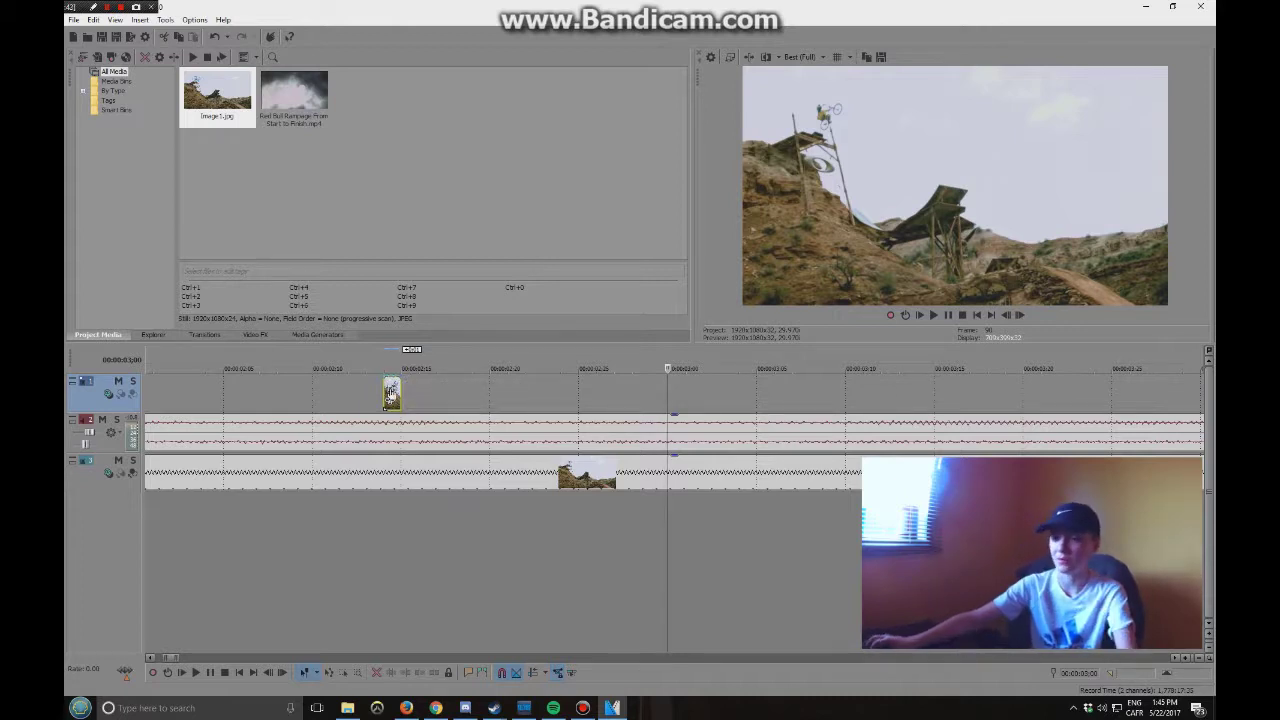
Move the playhead to 00:00:02;15, just after the Image1 event, and save that frame as the JPEG snapshot Image2.
click(367, 388)
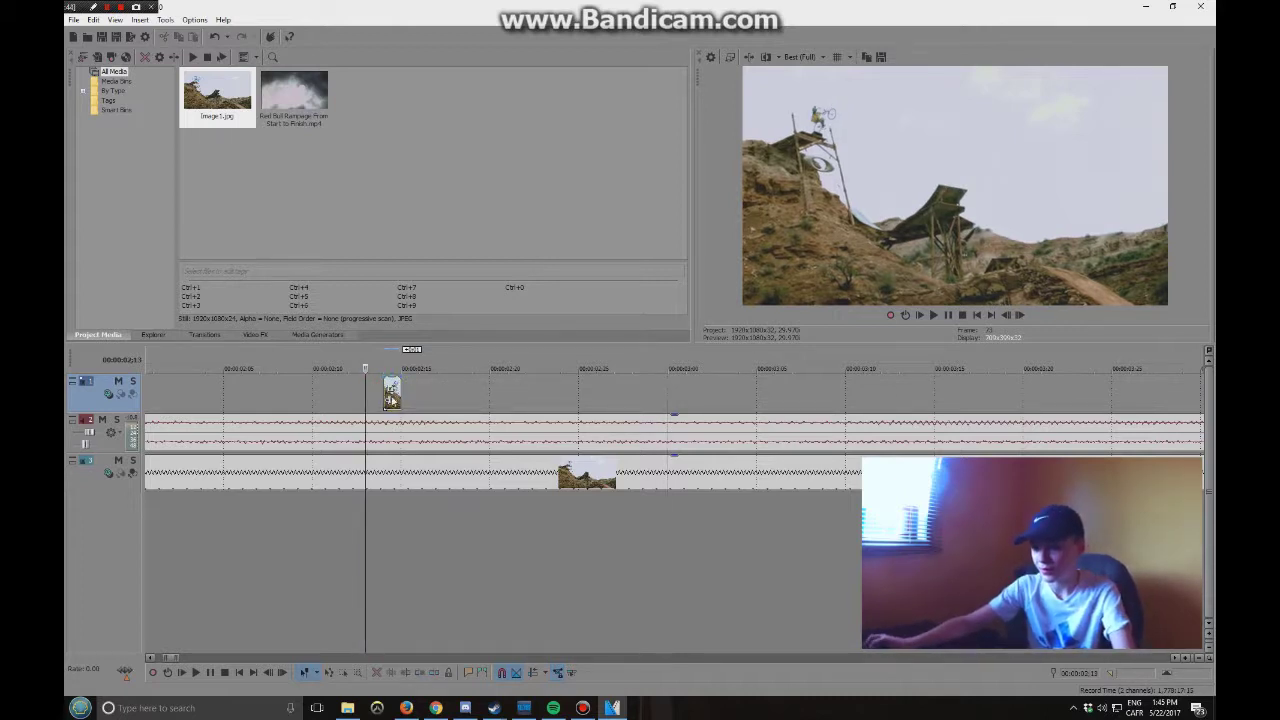
key(Right)
key(Right)
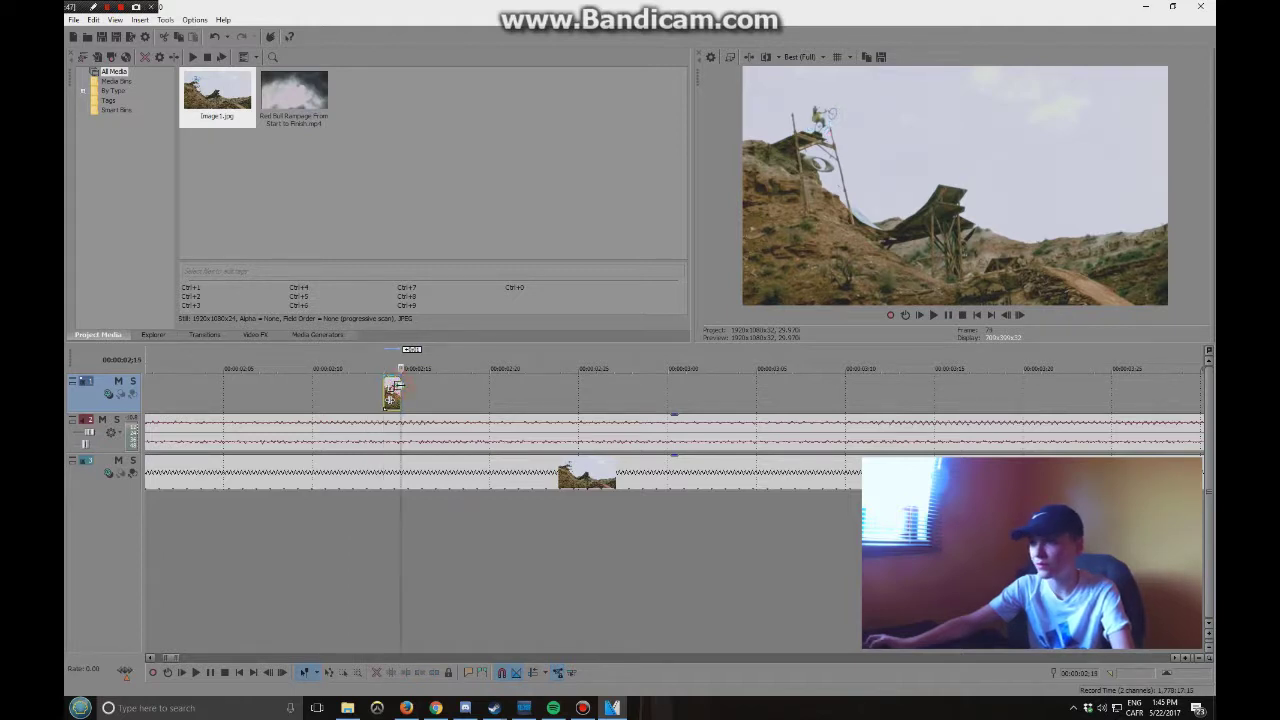
click(880, 57)
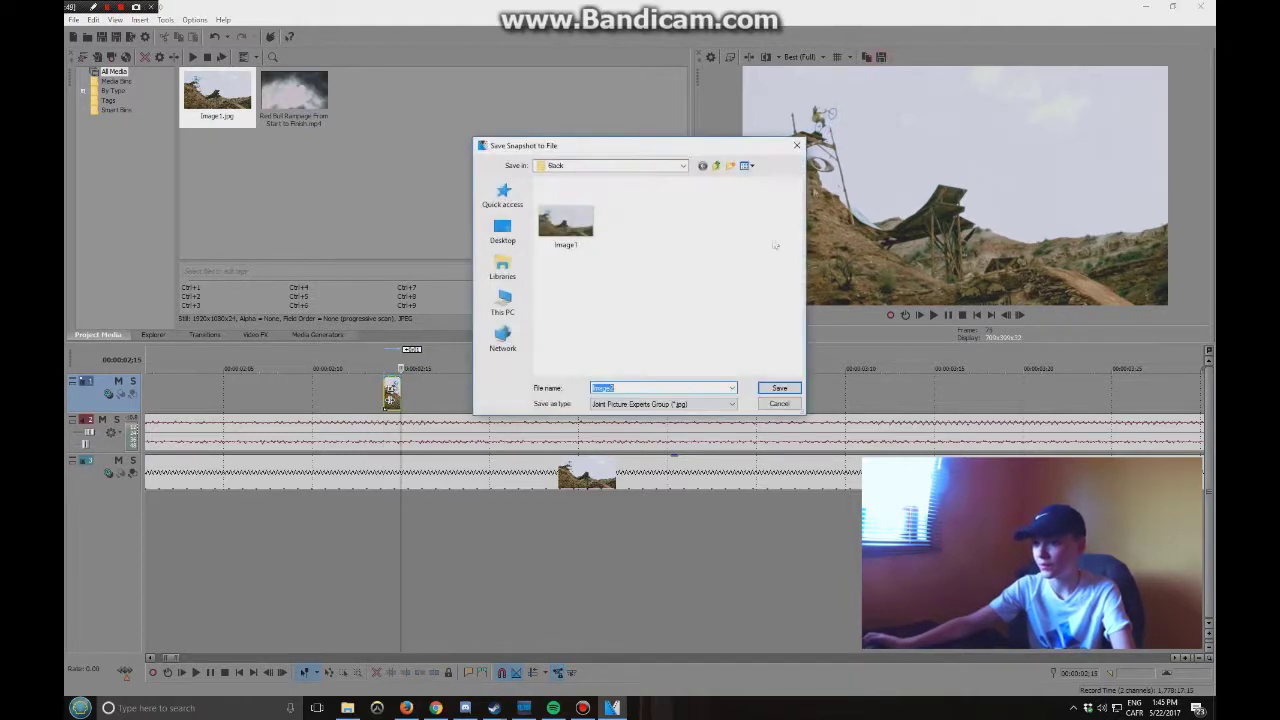
click(776, 388)
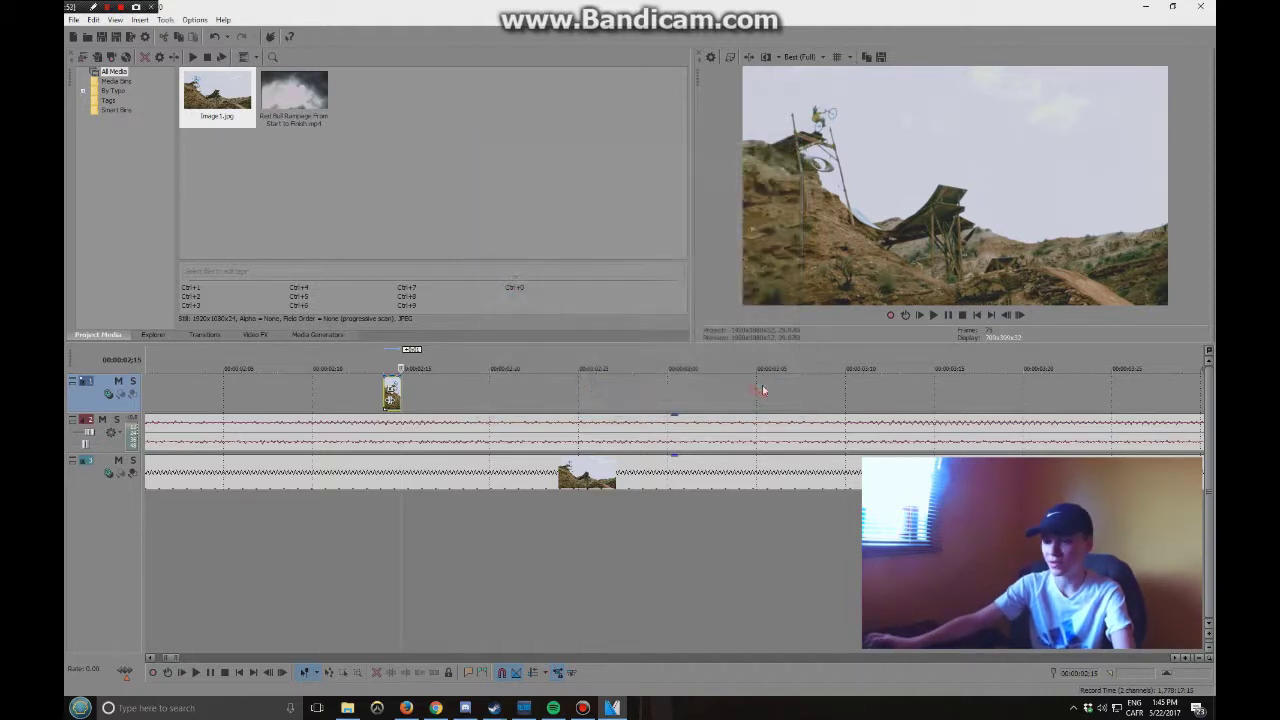
Open Image2 from the folder in Paint, outline the rider and bike in blue, and save the picture.
click(347, 708)
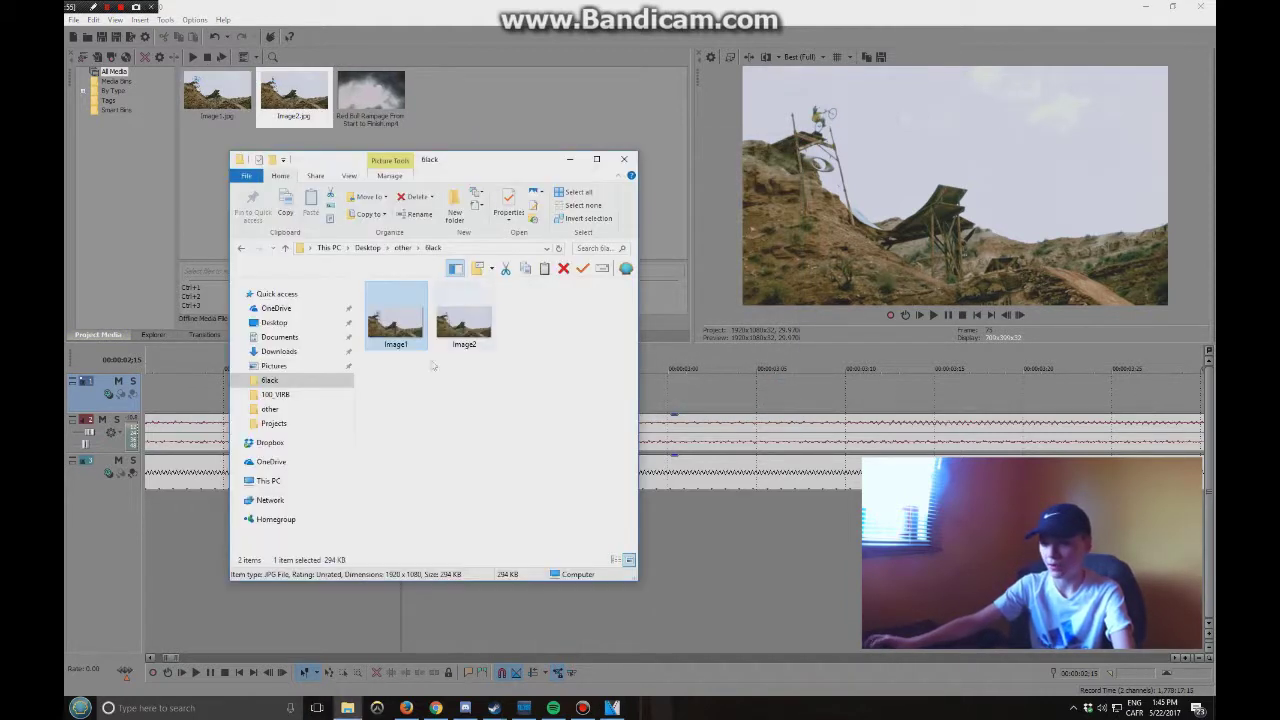
right_click(458, 290)
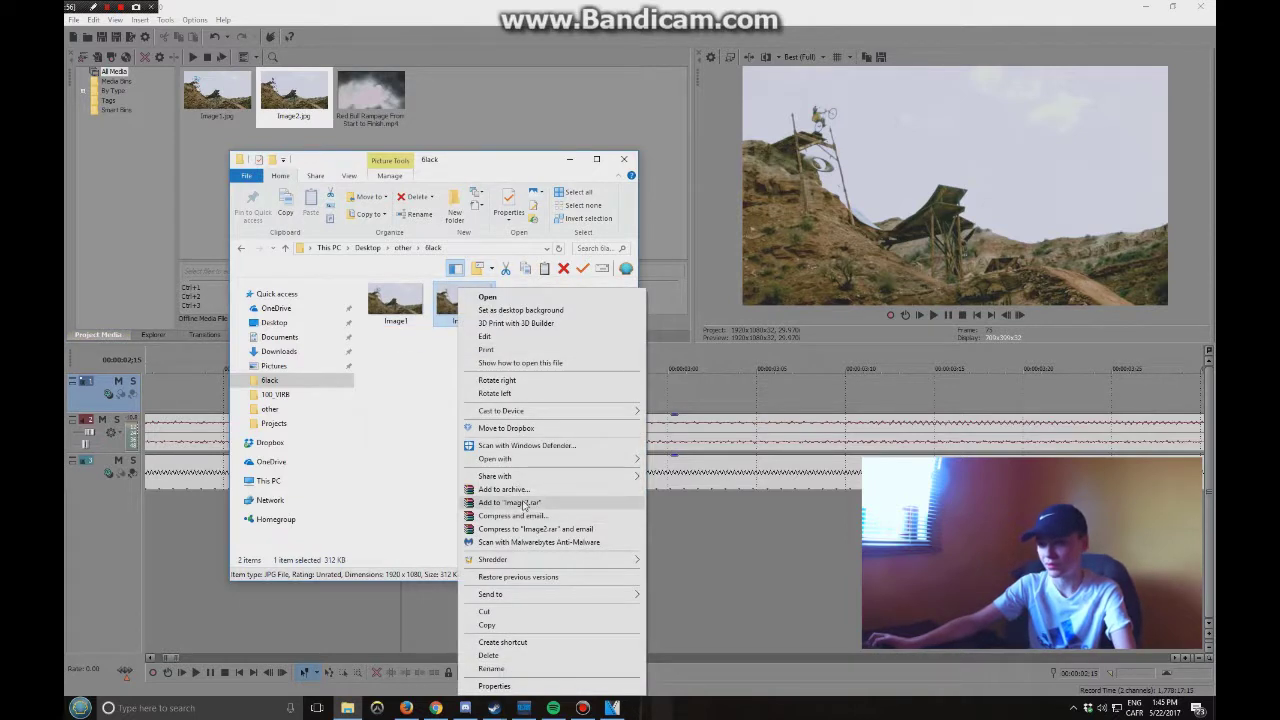
mouse_move(628, 459)
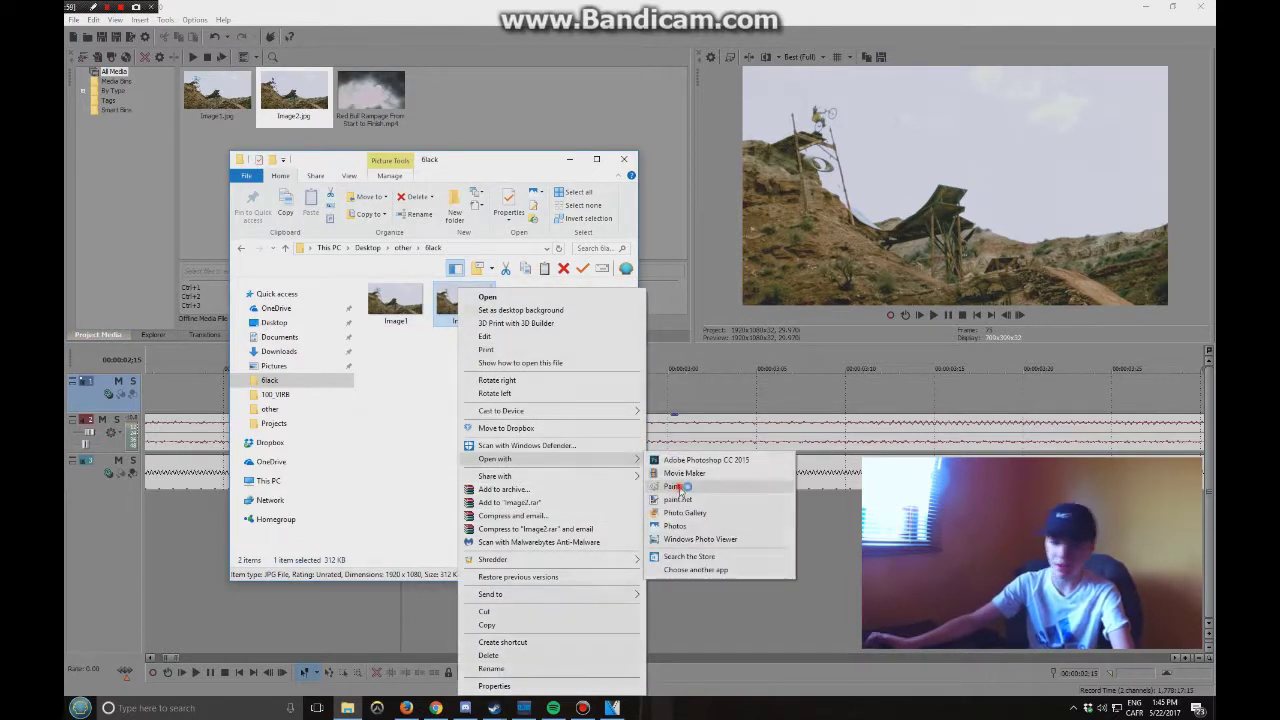
click(672, 486)
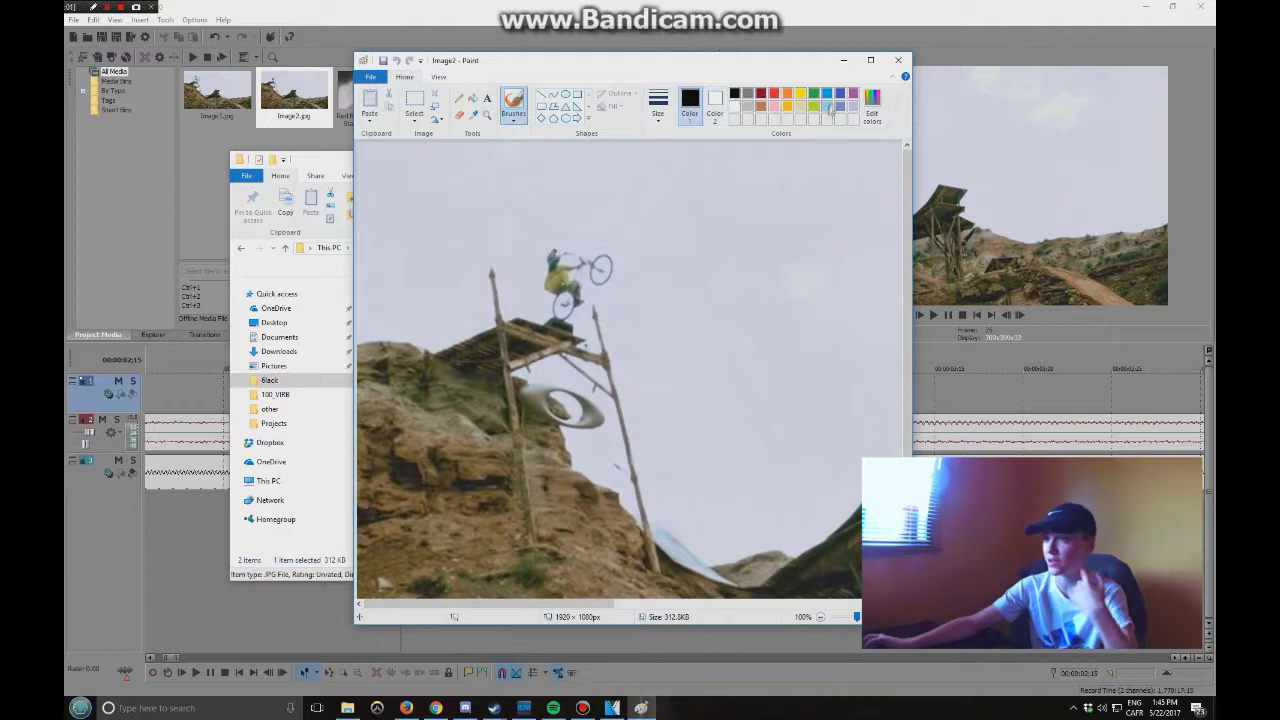
click(658, 108)
click(674, 189)
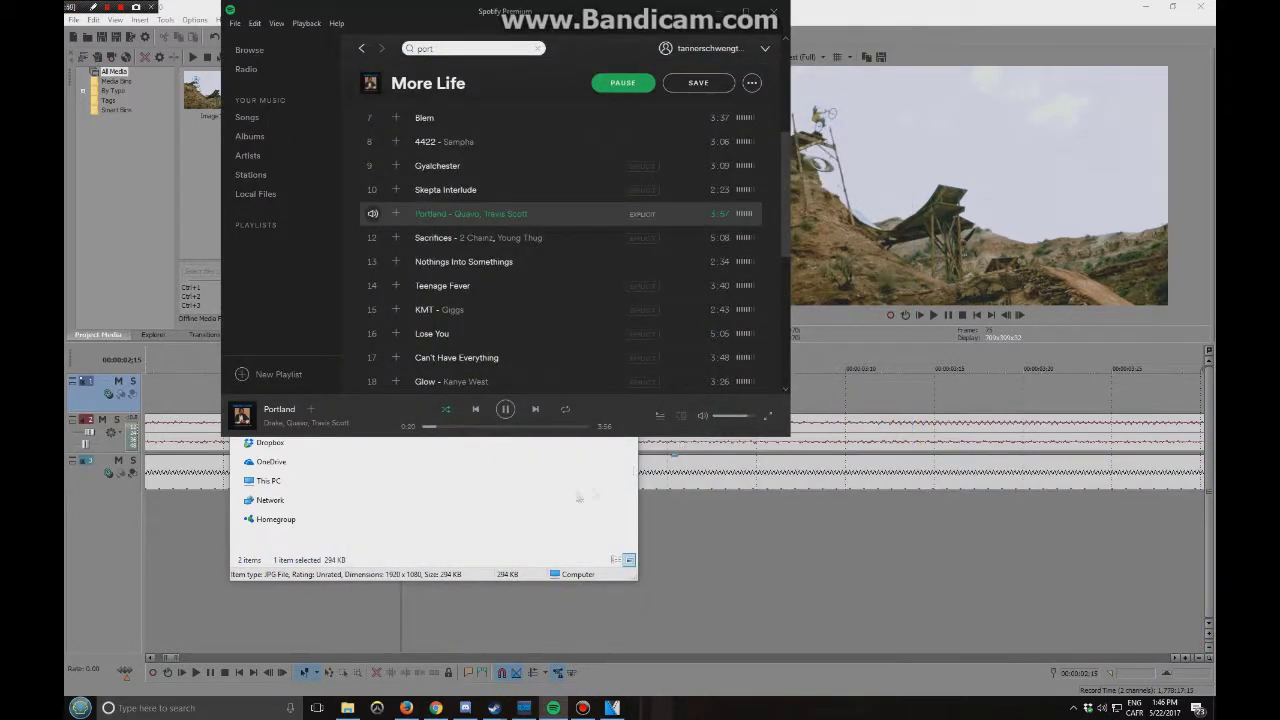
Add Image2 from the folder to the upper video track directly after Image1 and trim it to one frame.
click(578, 497)
drag(465, 302, 830, 386)
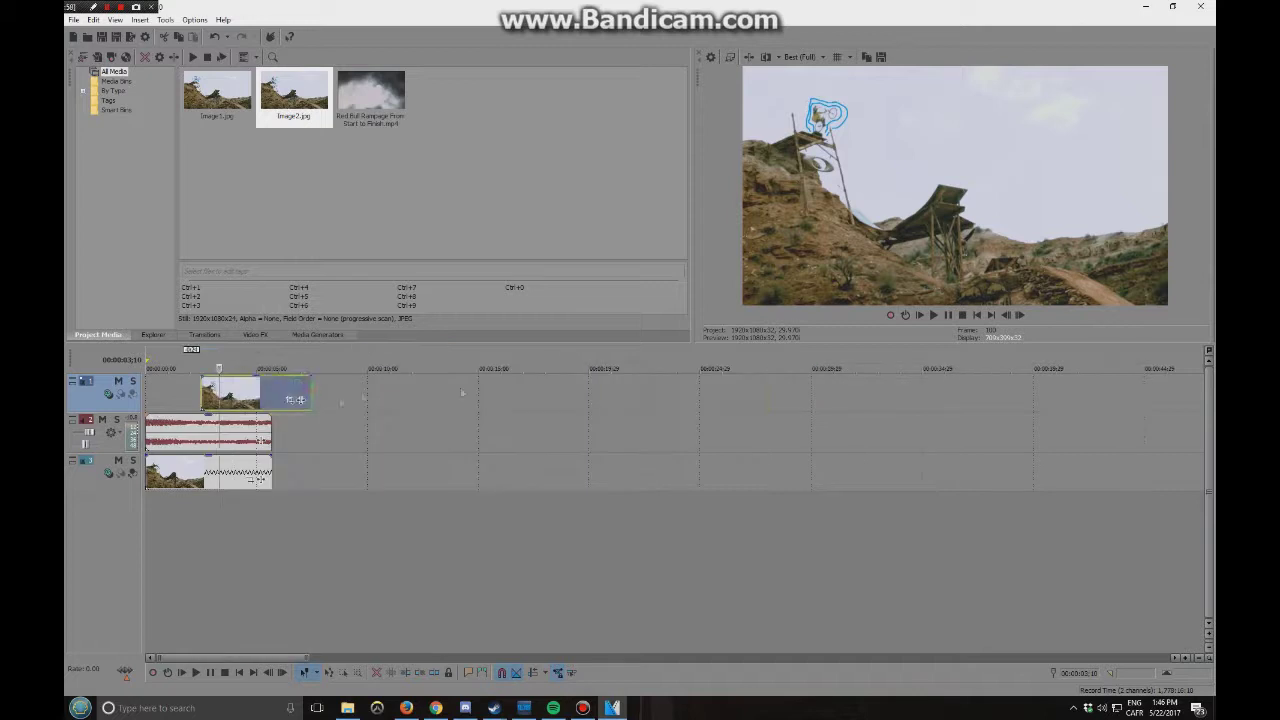
drag(311, 385, 207, 394)
scroll(210, 396, up, 7)
drag(452, 394, 383, 394)
Save the frame at 00:00:02;16, right after the Image2 event, as the JPEG snapshot Image3.
click(385, 394)
click(881, 57)
click(777, 388)
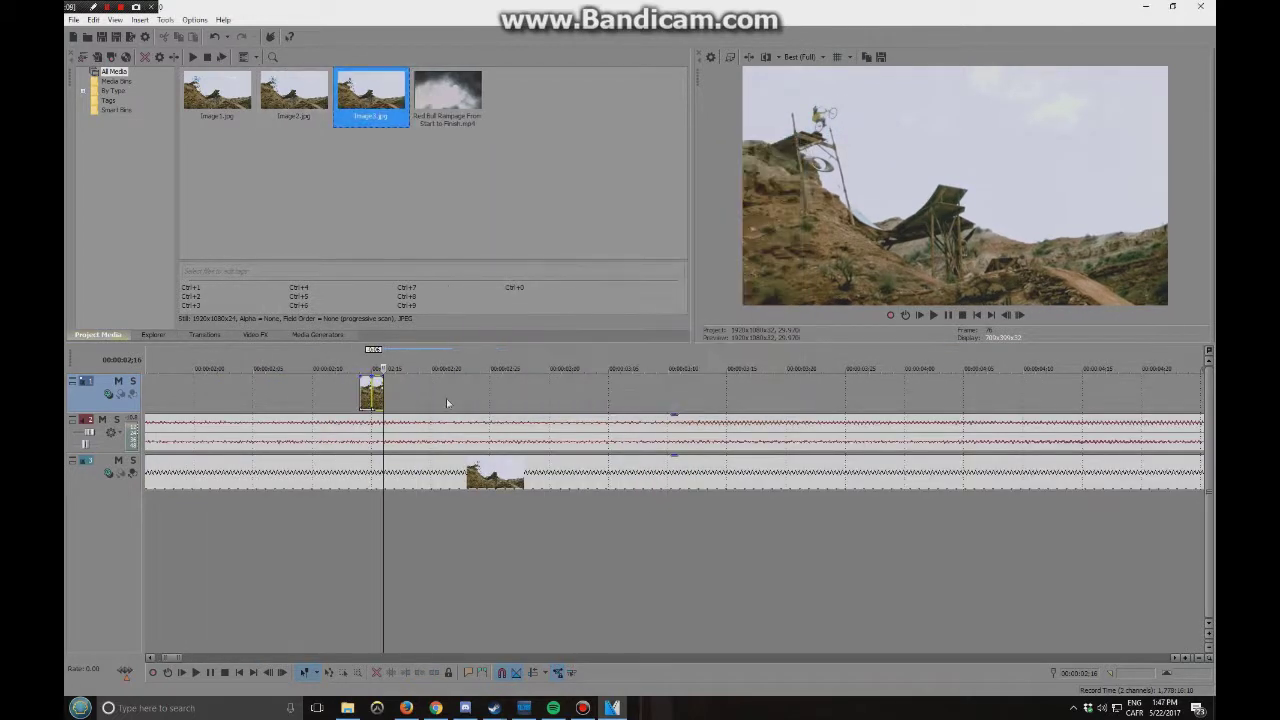
Switch to the snapshot folder in File Explorer and open Image3 in Paint.
click(348, 708)
right_click(530, 299)
mouse_move(580, 459)
click(765, 478)
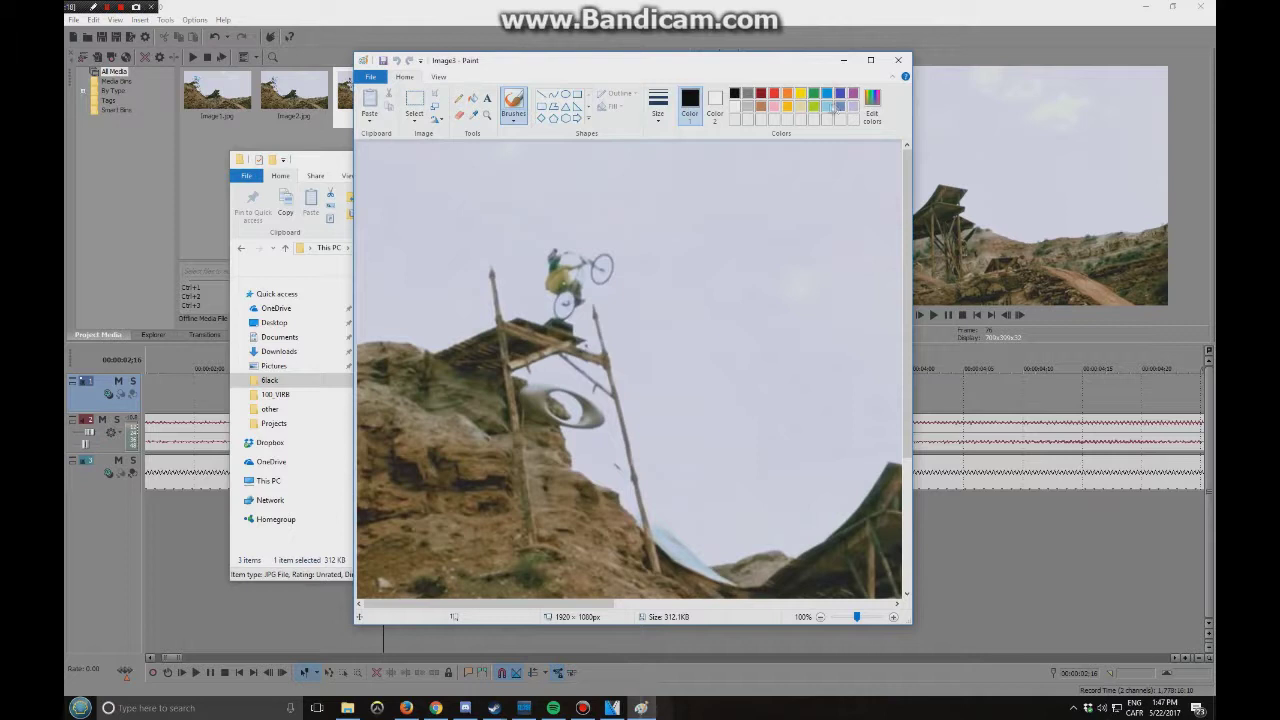
Draw two blue outlines around the rider and bike in Image3 with a thicker brush, and save the picture.
click(658, 118)
click(684, 193)
click(893, 617)
scroll(640, 400, down, 1)
drag(440, 604, 483, 604)
mouse_move(558, 376)
mouse_down()
mouse_move(600, 229)
mouse_move(630, 356)
mouse_move(618, 386)
mouse_up()
mouse_move(549, 376)
mouse_down()
mouse_move(526, 232)
mouse_move(659, 358)
mouse_up()
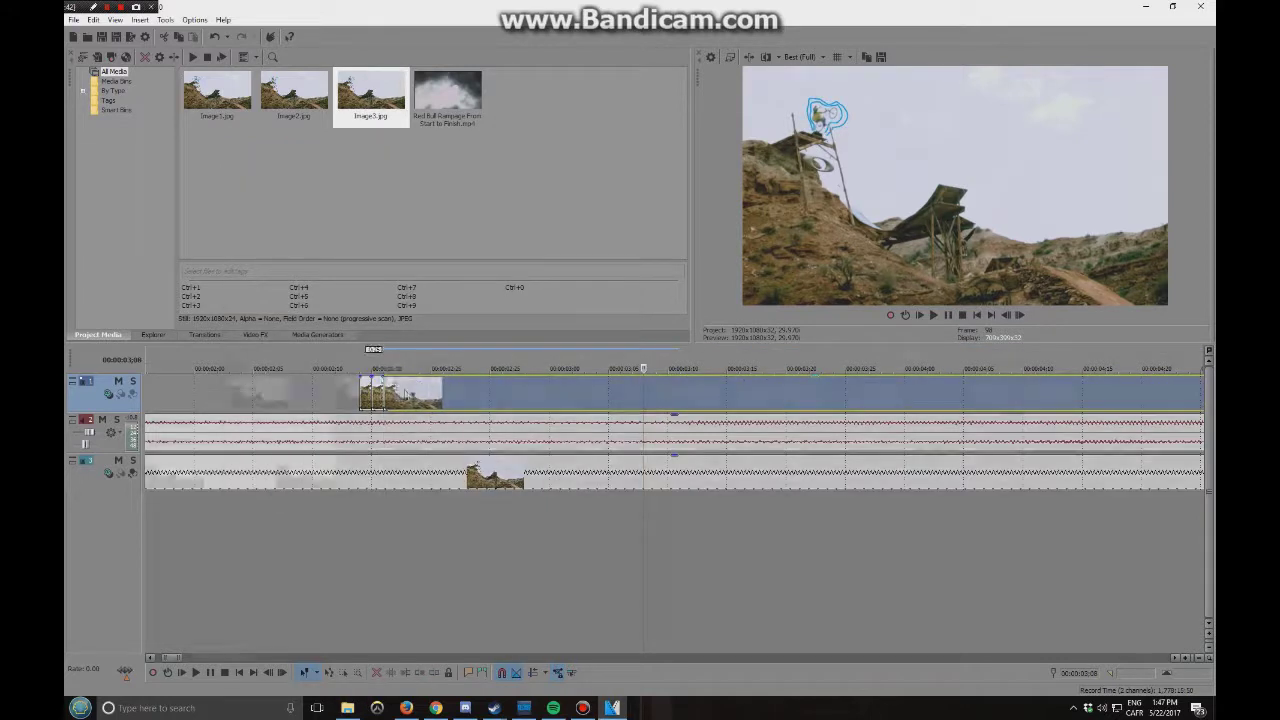
Trim the Image3 event to one frame and save the frame at 00:00:02;17 as the JPEG snapshot Image4.
scroll(228, 390, up, 5)
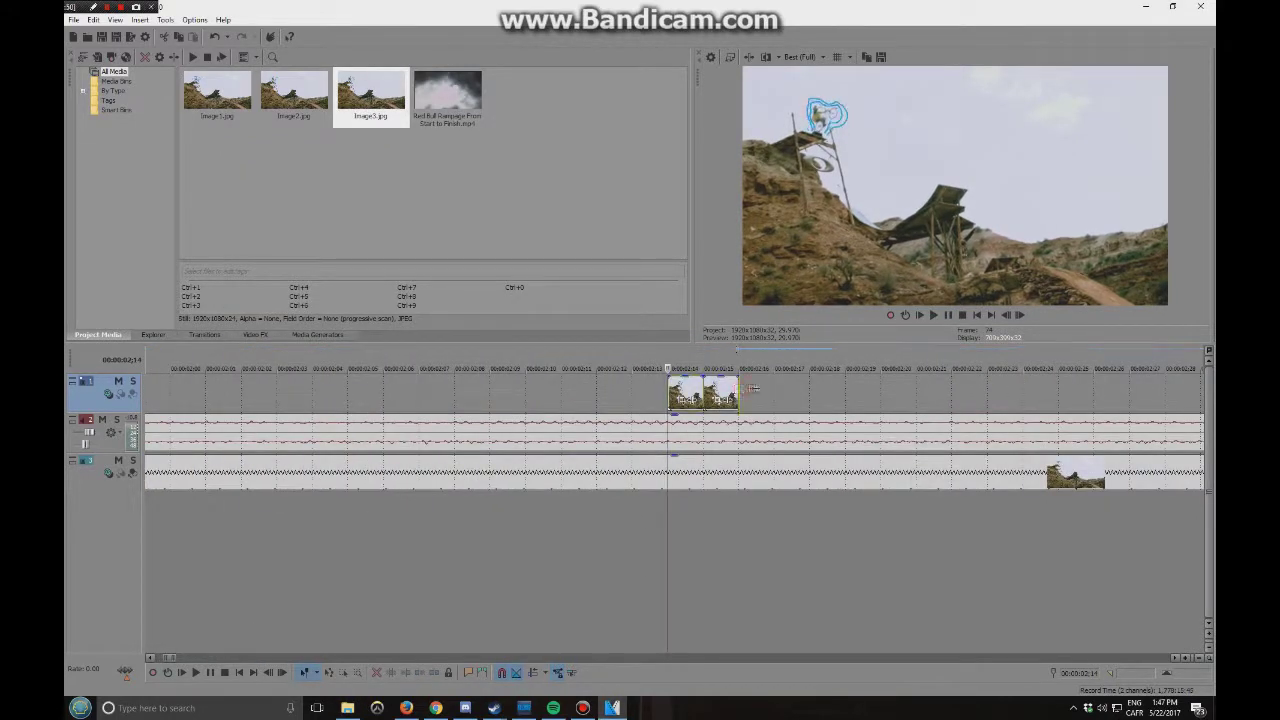
key(space)
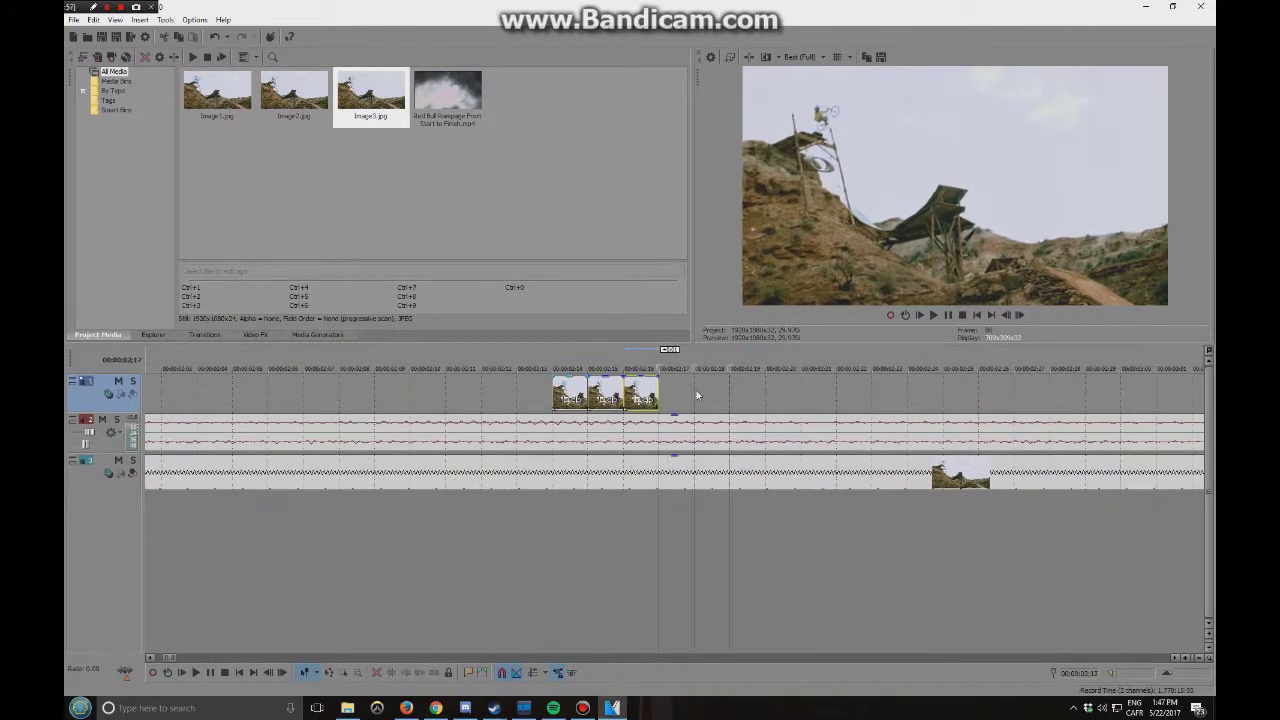
click(879, 57)
key(Return)
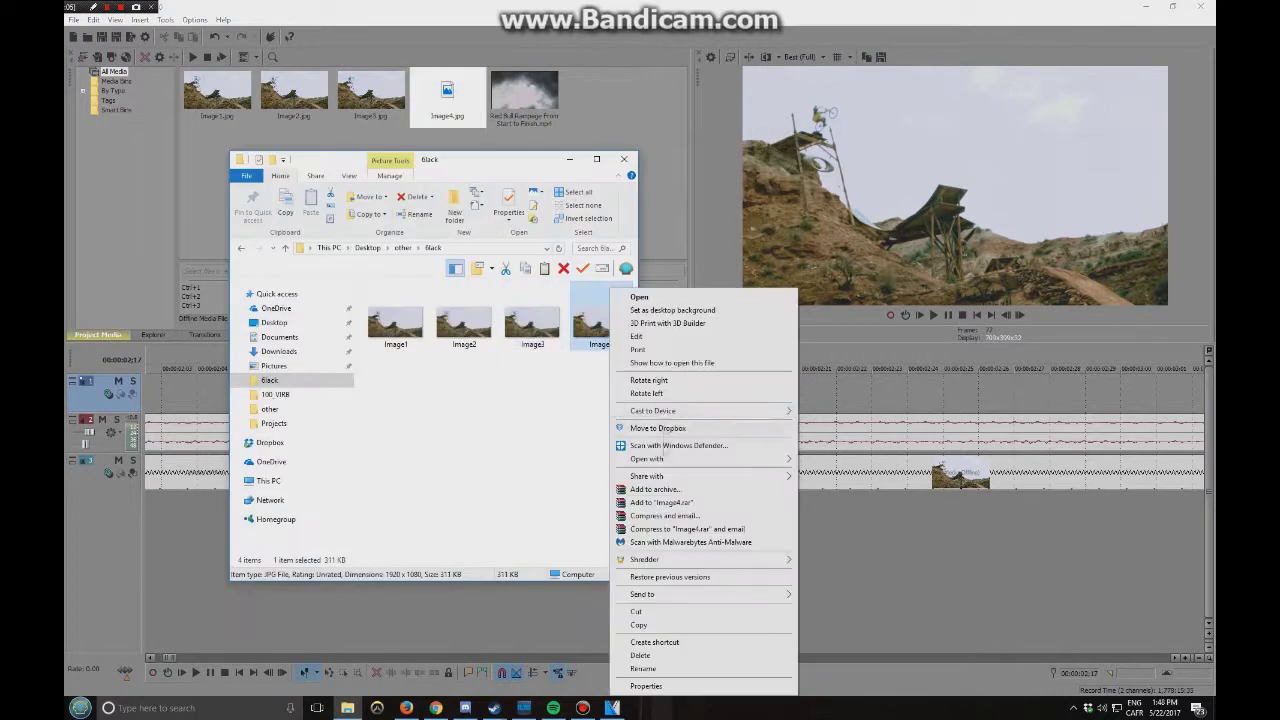
Open Image4 from the folder in Paint, outline the rider and bike in blue, and save the picture.
mouse_move(666, 460)
click(823, 486)
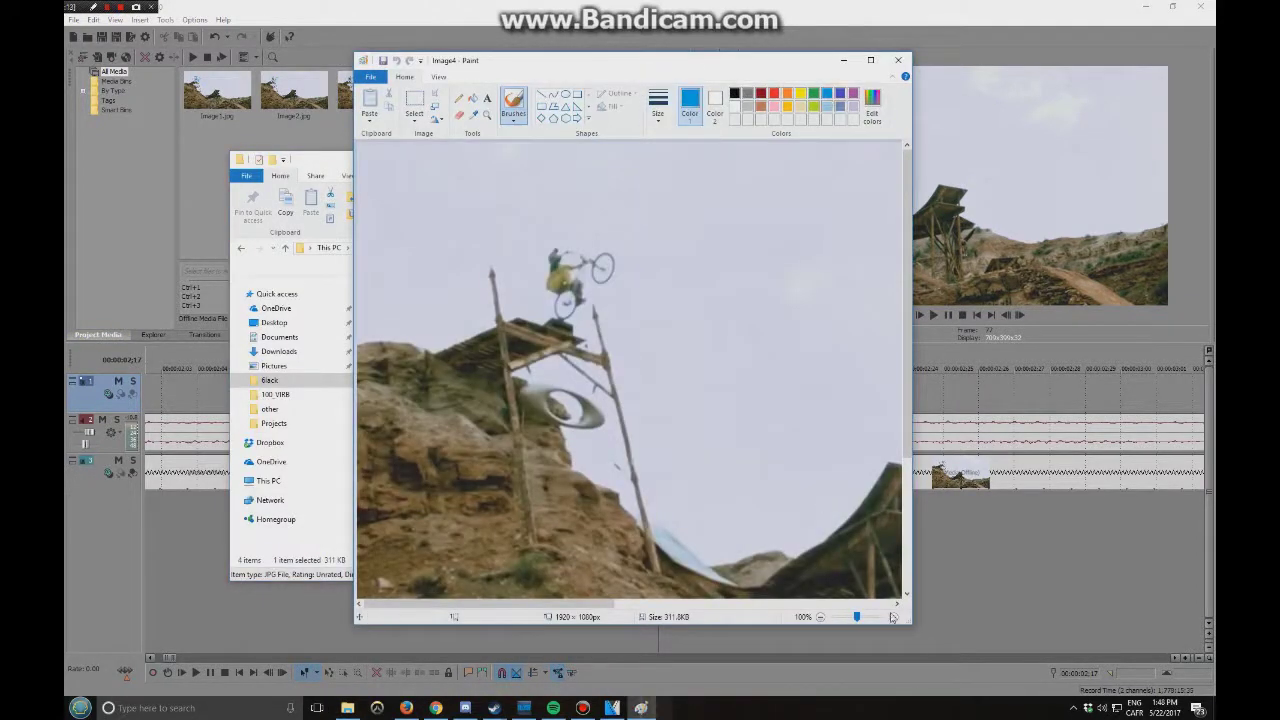
scroll(742, 374, up, 1)
mouse_move(742, 374)
mouse_down()
mouse_move(837, 238)
mouse_move(860, 320)
mouse_move(798, 385)
mouse_move(700, 285)
mouse_move(788, 194)
mouse_move(840, 366)
mouse_up()
key(alt+F4)
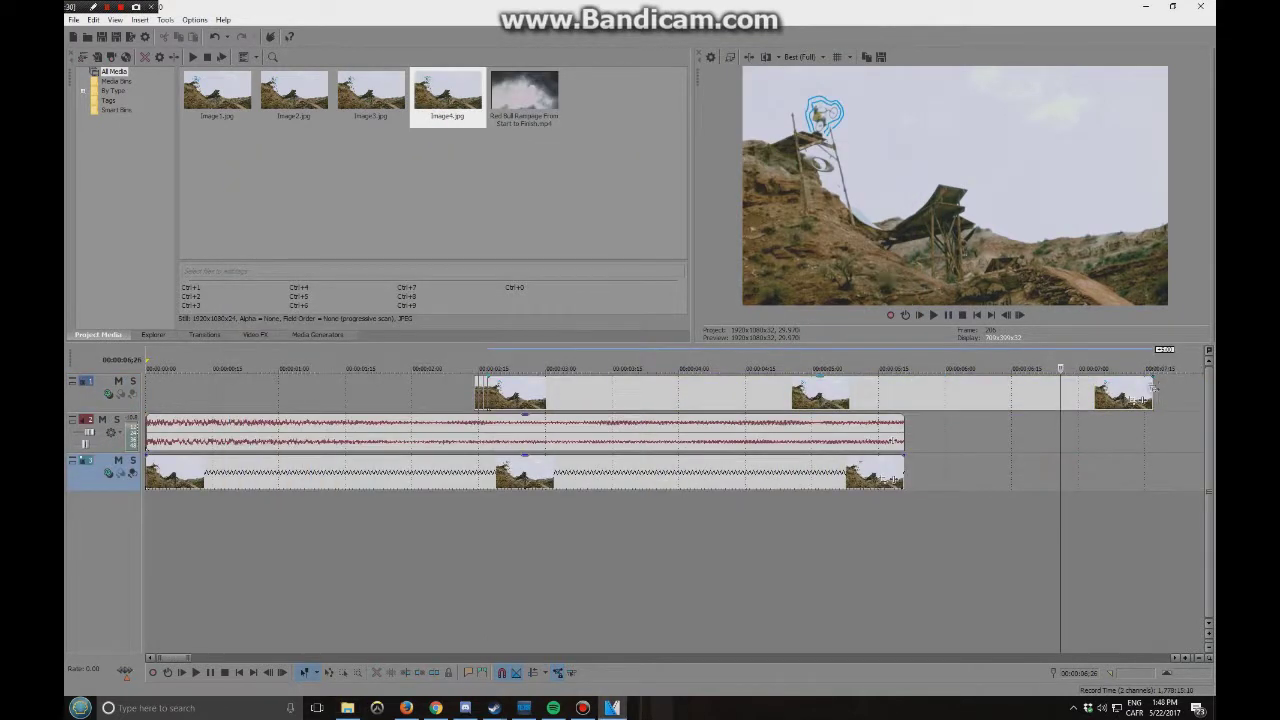
Trim the Image4 event to one frame and save the frame at 00:00:02;18 as the JPEG snapshot Image5.
scroll(223, 400, down, 3)
click(223, 368)
scroll(674, 400, up, 6)
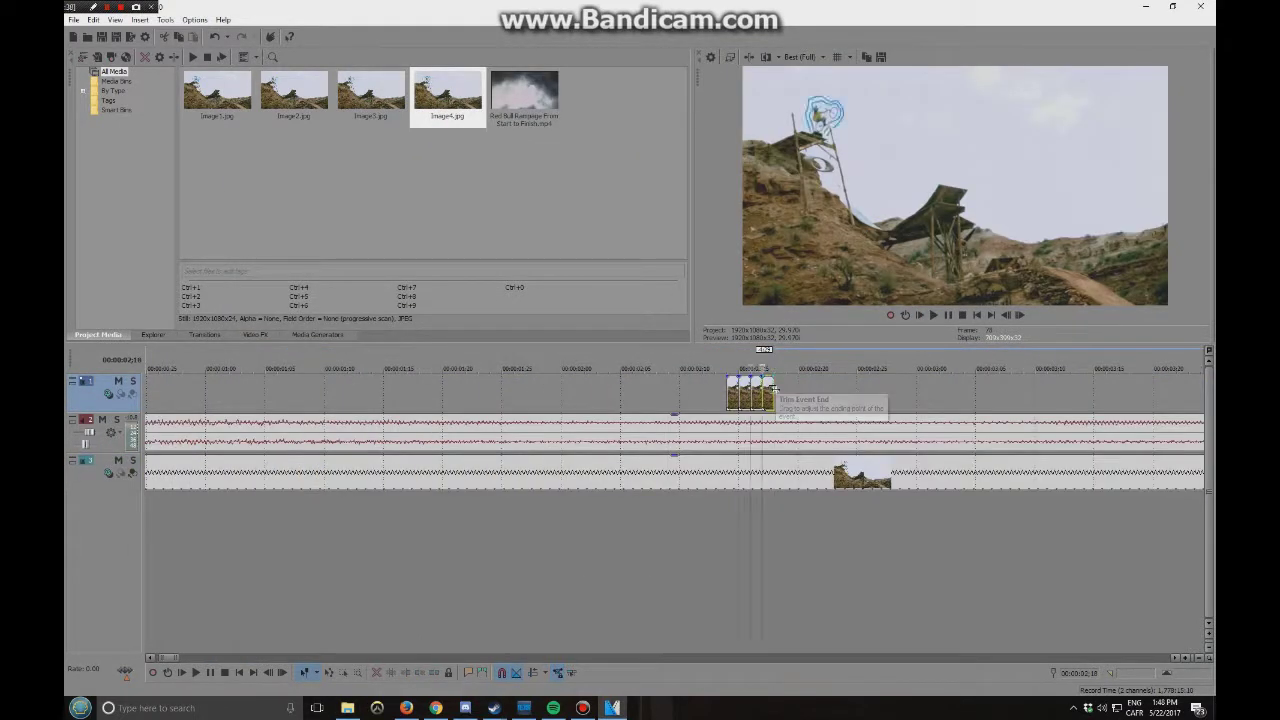
click(773, 390)
click(881, 57)
key(Return)
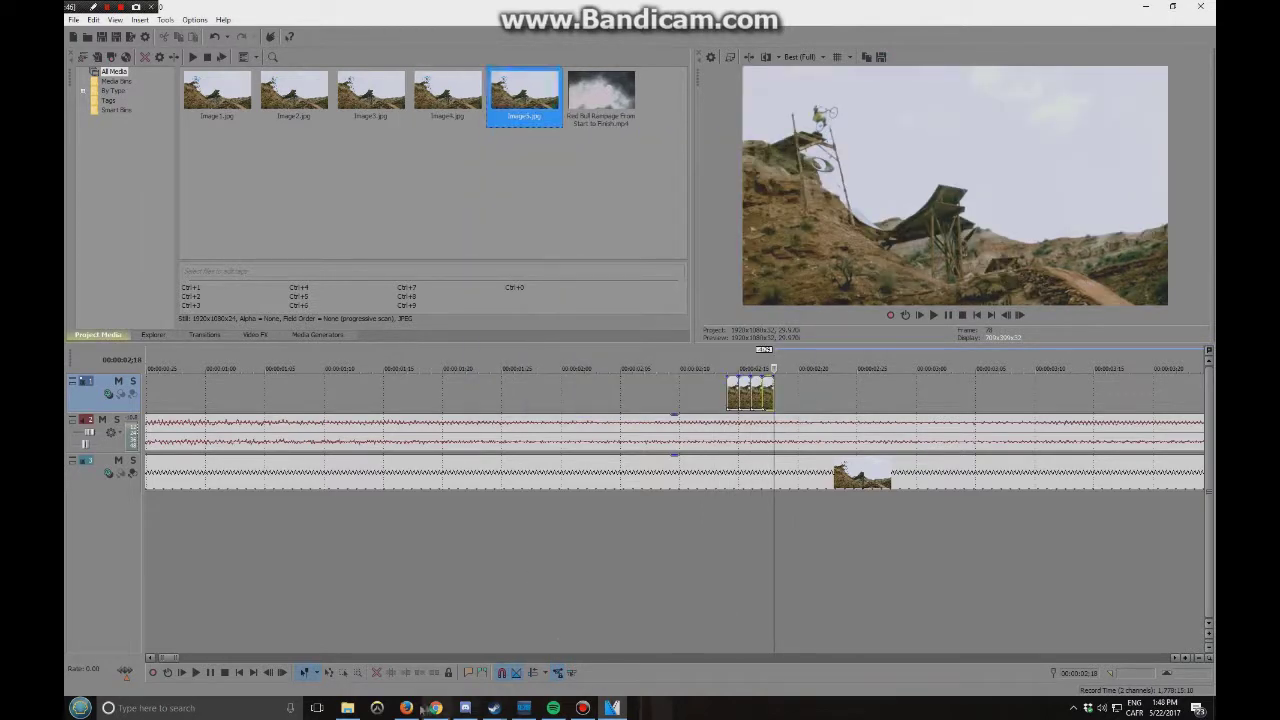
Switch to the snapshot folder in File Explorer and open Image5 in Paint.
click(347, 708)
click(396, 347)
right_click(405, 347)
click(614, 486)
Draw two blue outlines around the rider and bike in Image5 with a thicker brush, and save the picture on closing.
click(658, 105)
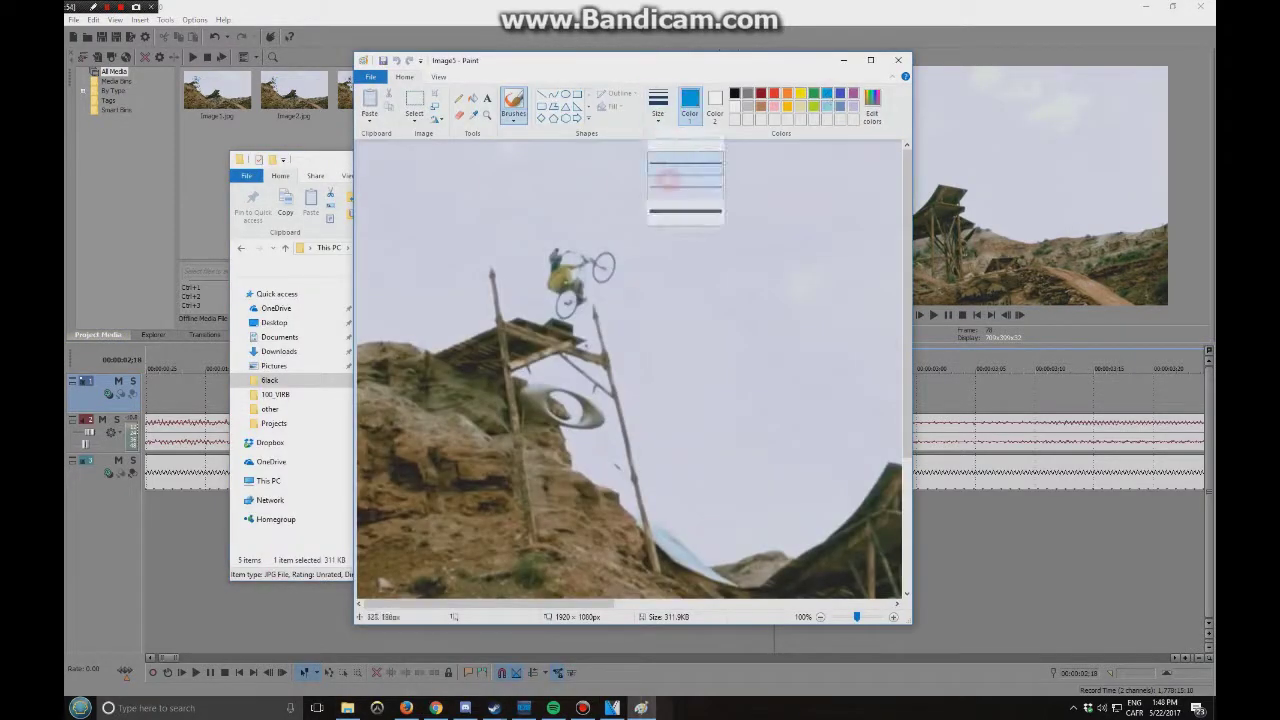
click(686, 205)
scroll(755, 392, up, 1)
scroll(755, 392, right, 3)
mouse_move(507, 378)
mouse_down()
mouse_move(501, 228)
mouse_move(606, 331)
mouse_up()
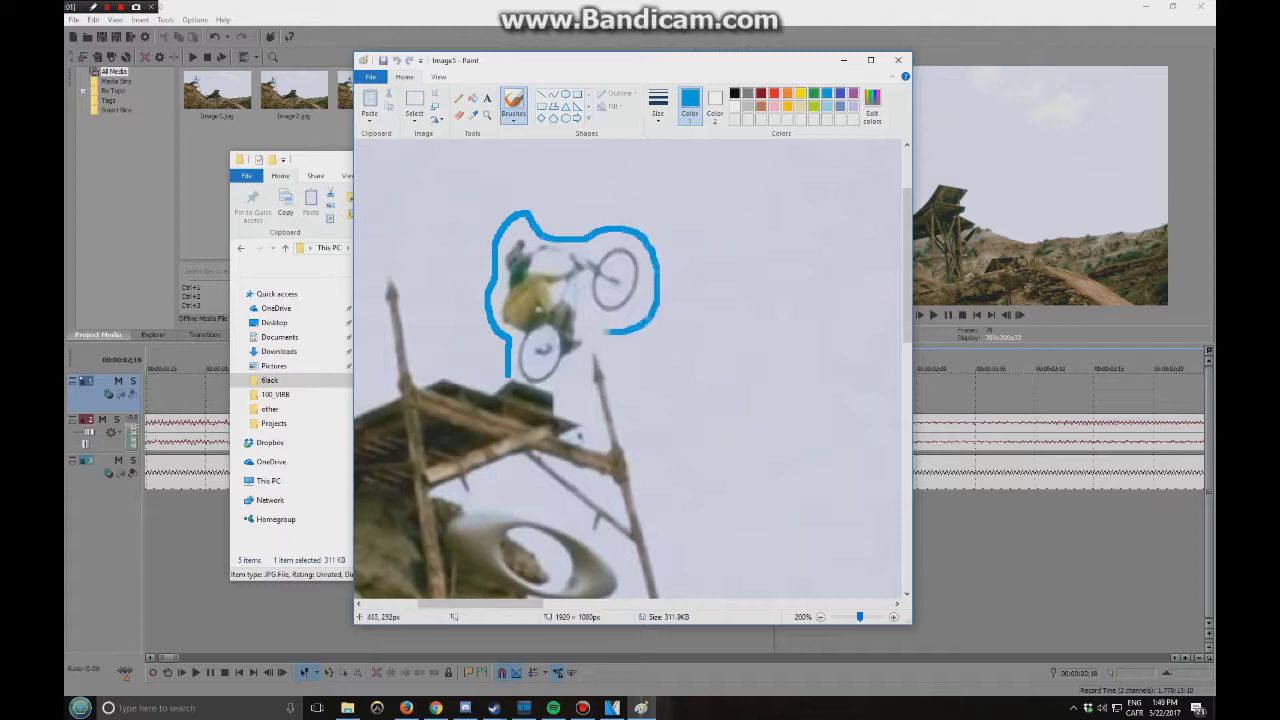
mouse_move(470, 305)
mouse_down()
mouse_move(498, 209)
mouse_move(575, 224)
mouse_move(670, 330)
mouse_up()
click(898, 60)
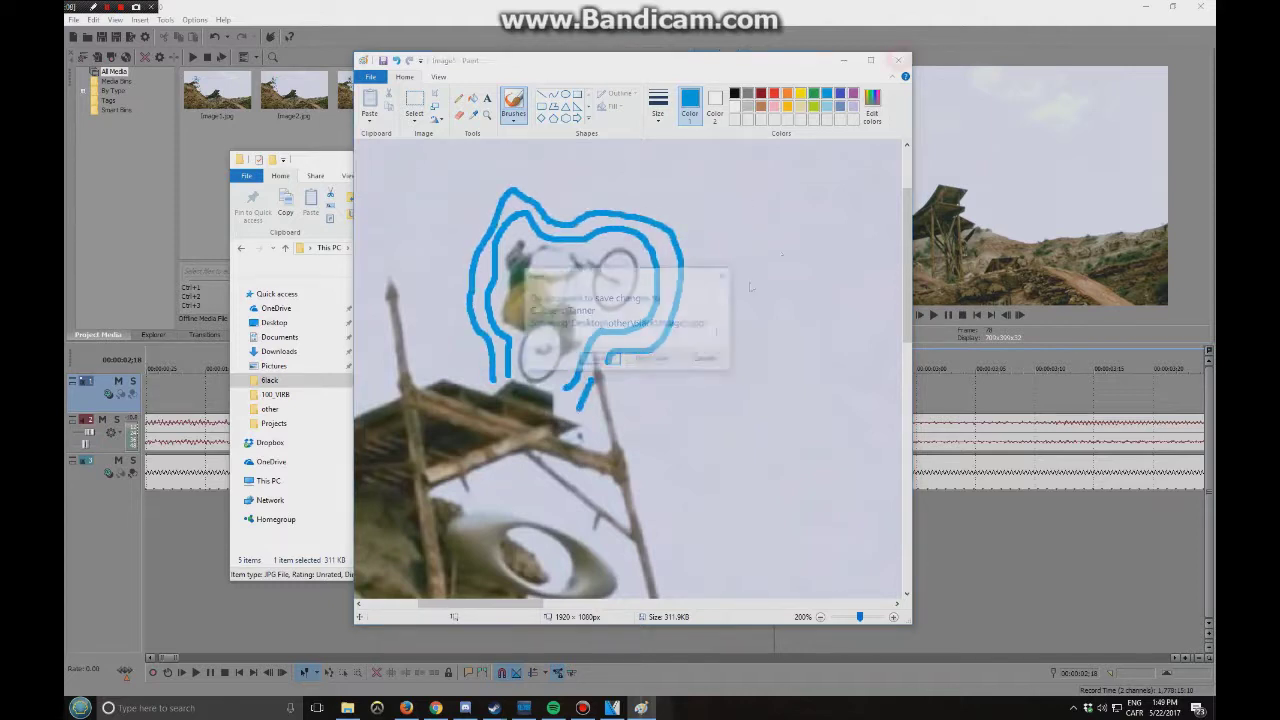
key(Return)
click(797, 404)
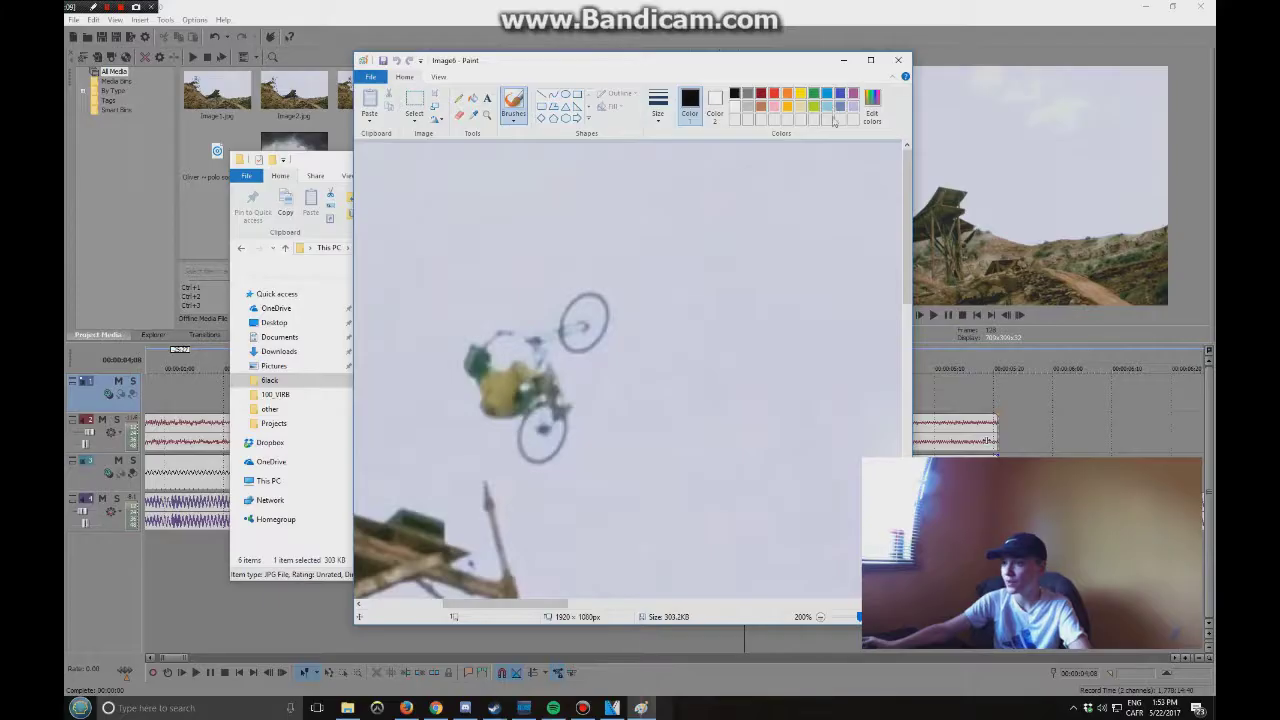
Draw two blue outlines around the rider and bike in Image6 with a thicker brush.
click(826, 93)
click(658, 103)
click(685, 190)
mouse_move(518, 468)
mouse_down()
mouse_move(437, 337)
mouse_move(471, 309)
mouse_move(528, 310)
mouse_move(633, 281)
mouse_move(626, 347)
mouse_move(590, 393)
mouse_move(586, 447)
mouse_move(556, 481)
mouse_move(508, 468)
mouse_move(483, 478)
mouse_move(430, 425)
mouse_move(405, 341)
mouse_move(421, 277)
mouse_move(481, 266)
mouse_move(543, 277)
mouse_move(602, 240)
mouse_move(664, 265)
mouse_move(668, 340)
mouse_move(641, 445)
mouse_move(567, 501)
mouse_move(518, 494)
mouse_up()
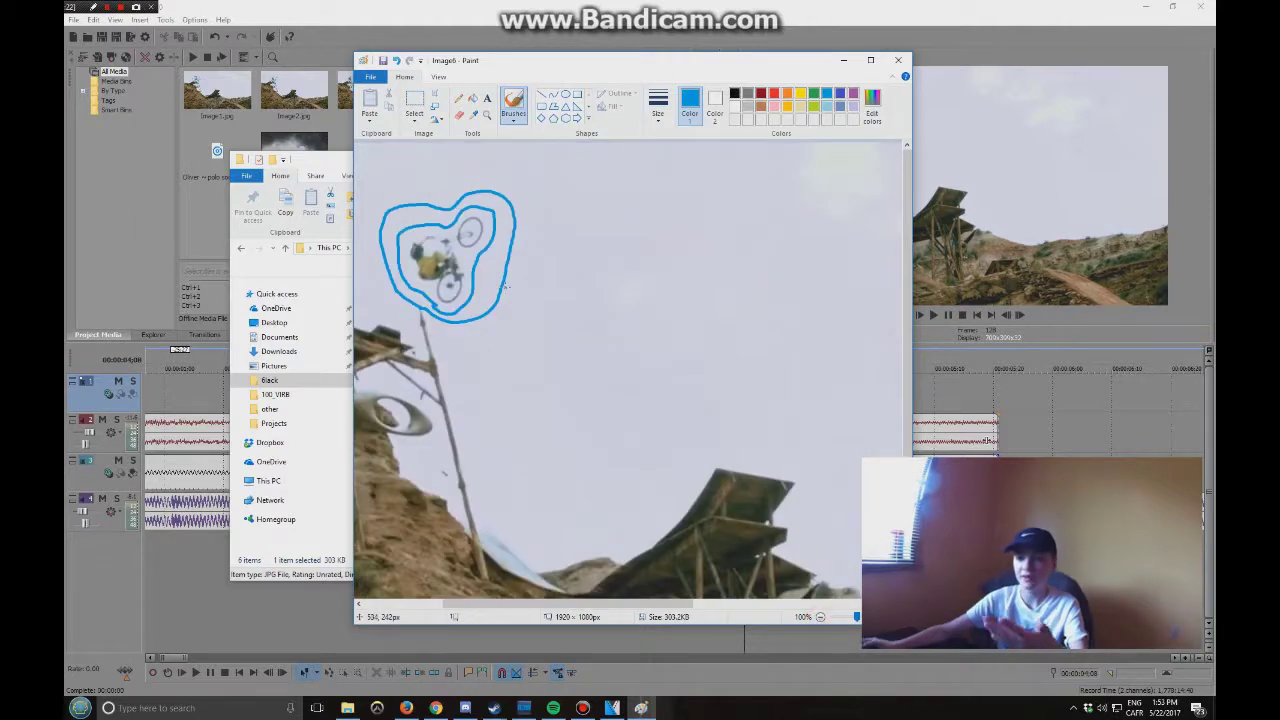
Fill scattered patches all over the sky in Image6 with red and save the picture on closing Paint.
click(870, 60)
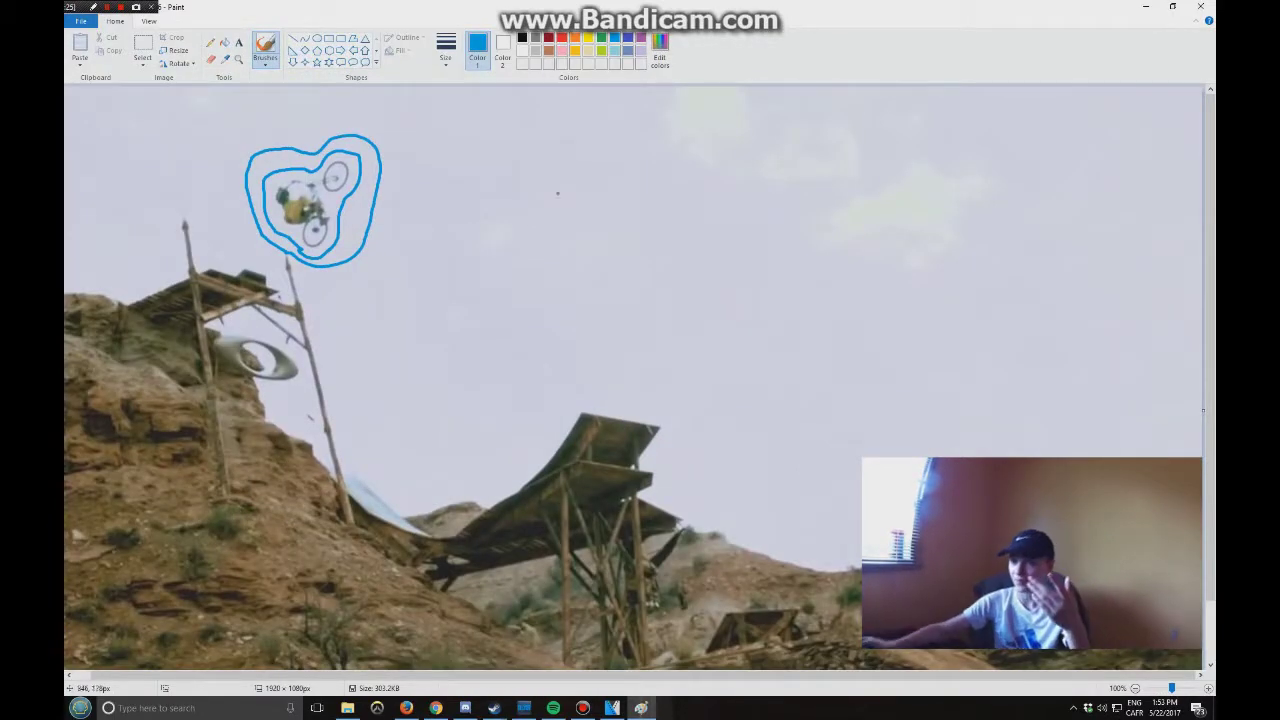
click(225, 44)
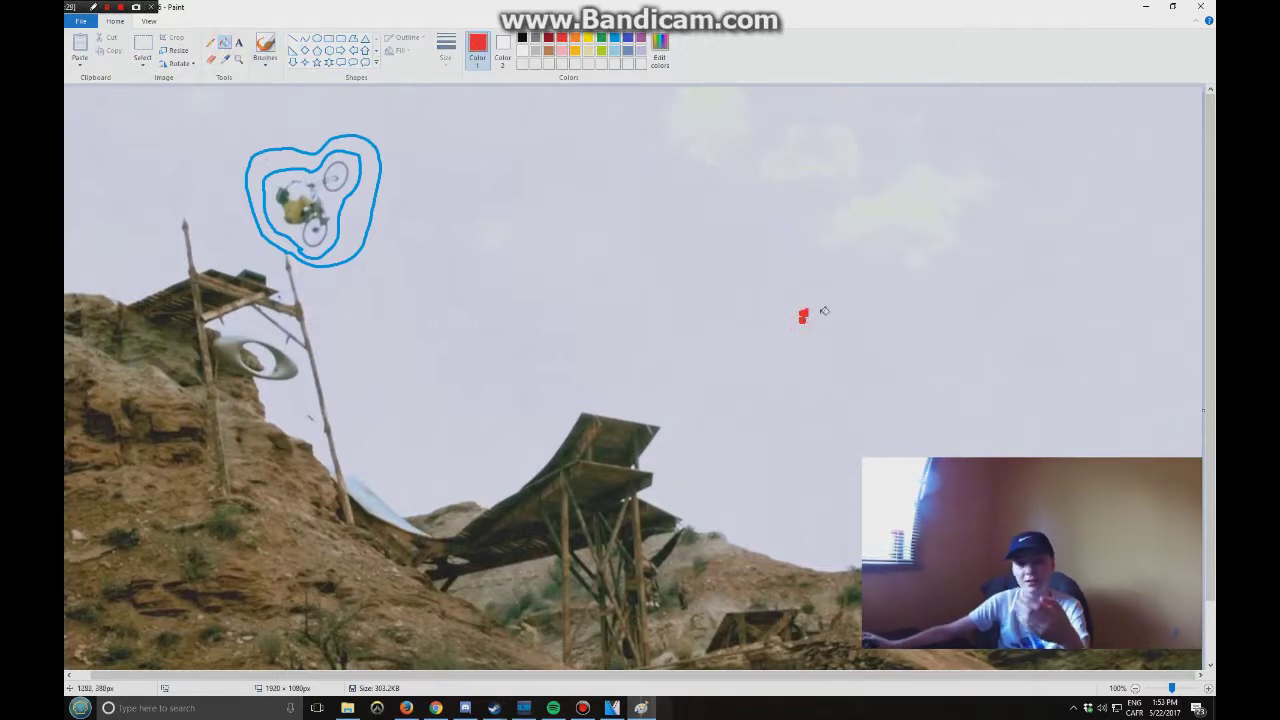
click(1090, 172)
click(1033, 120)
click(1080, 348)
click(1118, 405)
click(1147, 430)
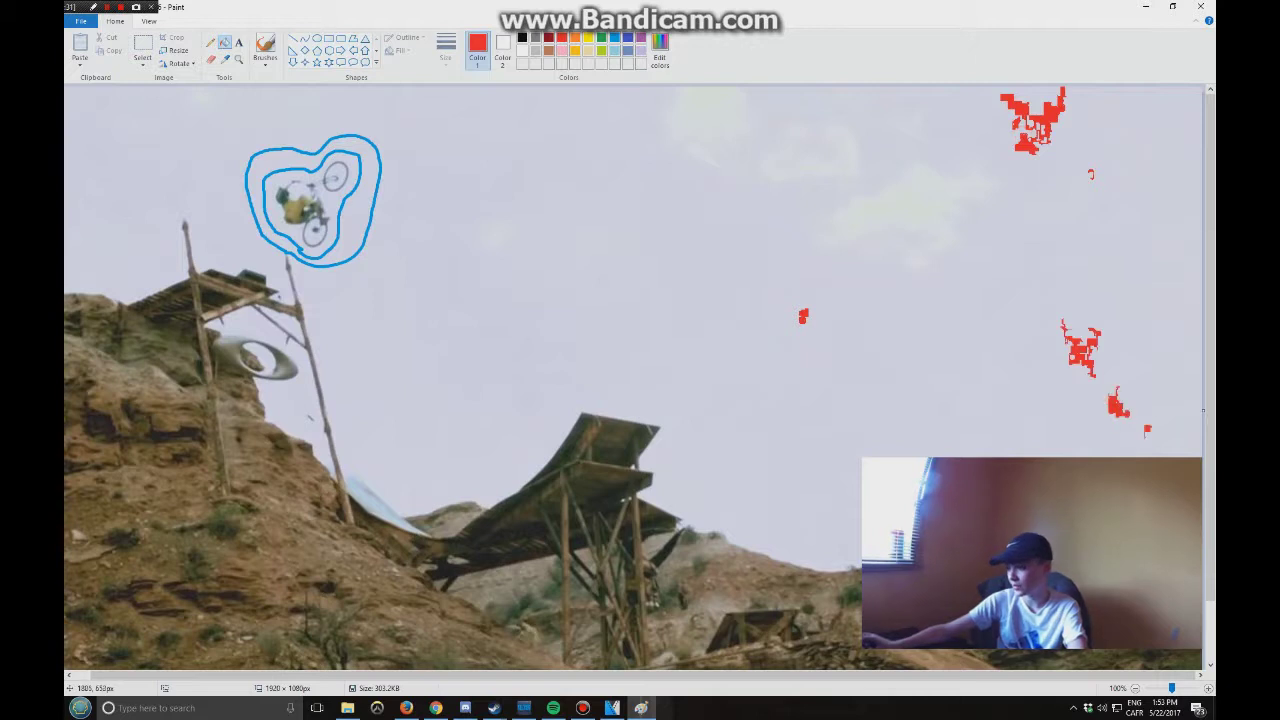
click(780, 360)
click(908, 355)
click(938, 333)
click(614, 192)
click(487, 179)
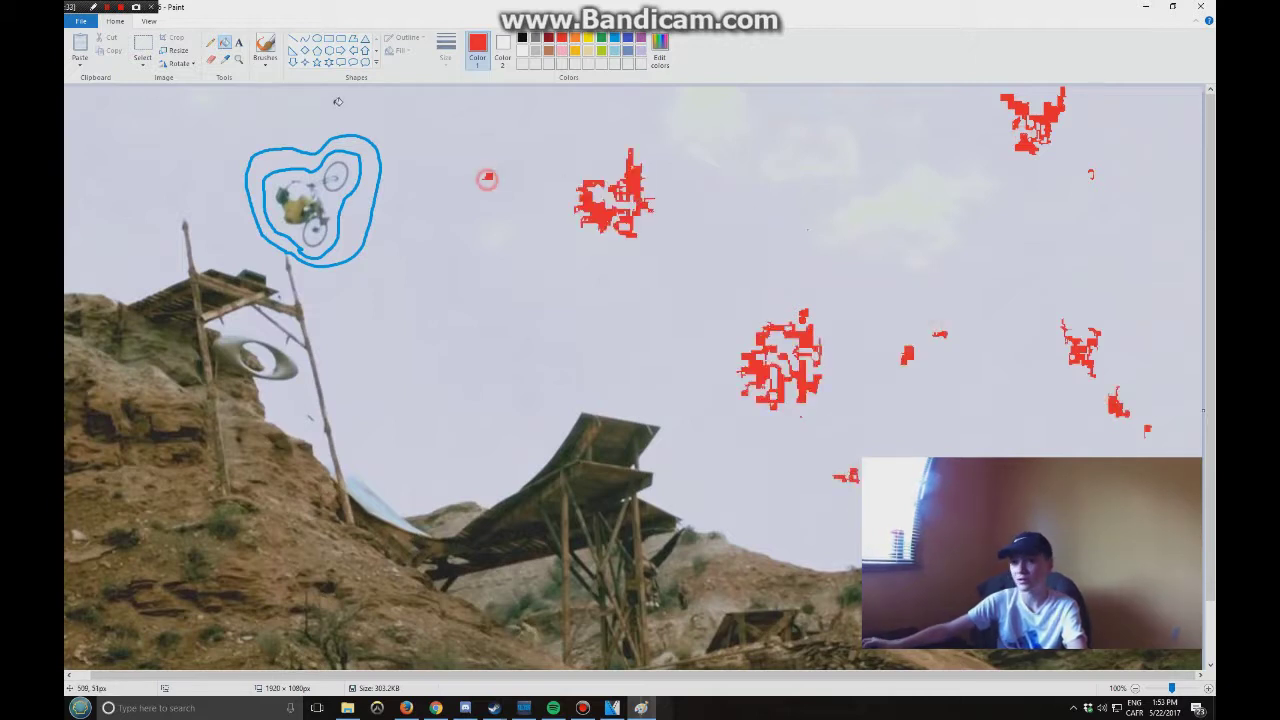
click(715, 206)
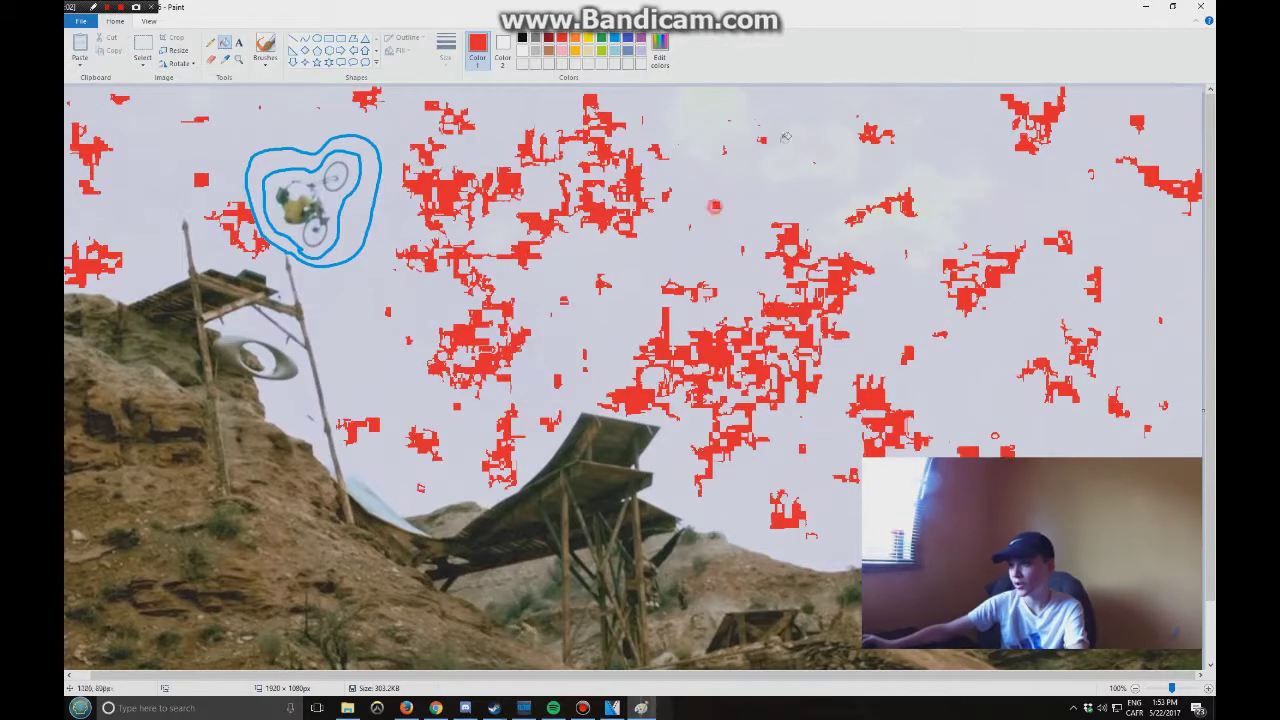
click(1200, 6)
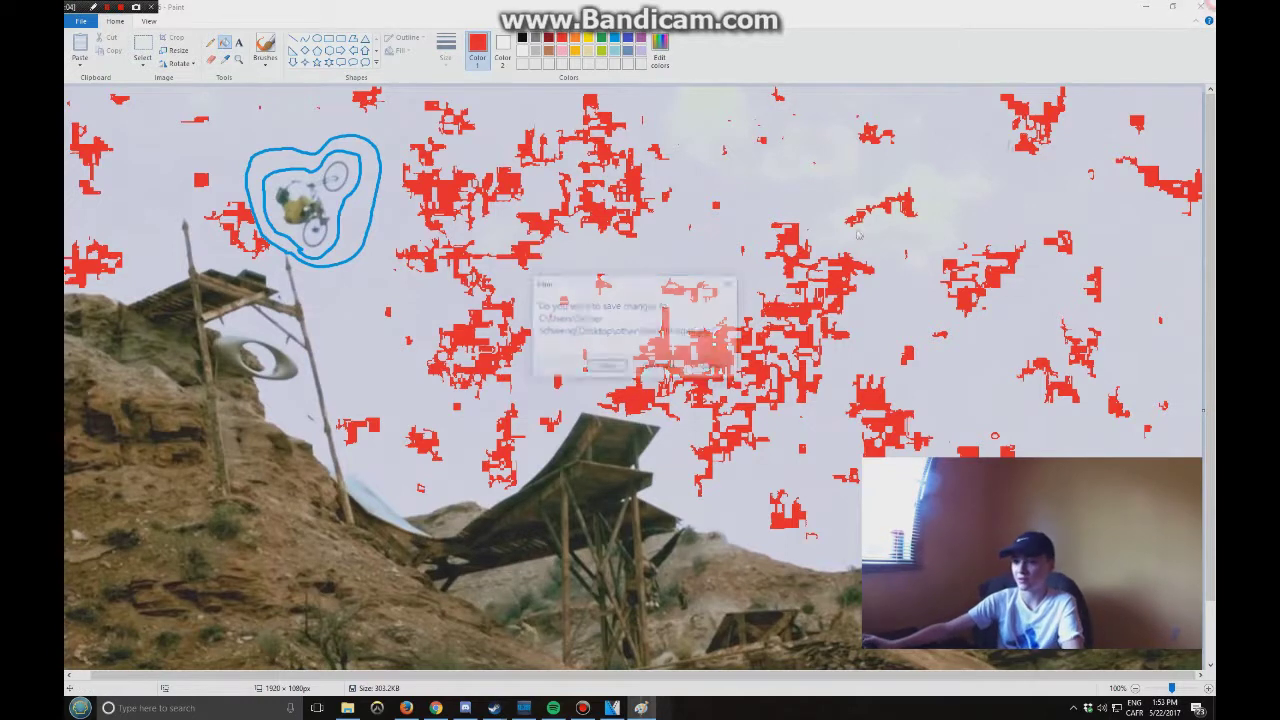
click(606, 368)
Add Image6 from the folder to the upper video track as a one-frame event at 00:00:04;09.
drag(460, 350, 642, 396)
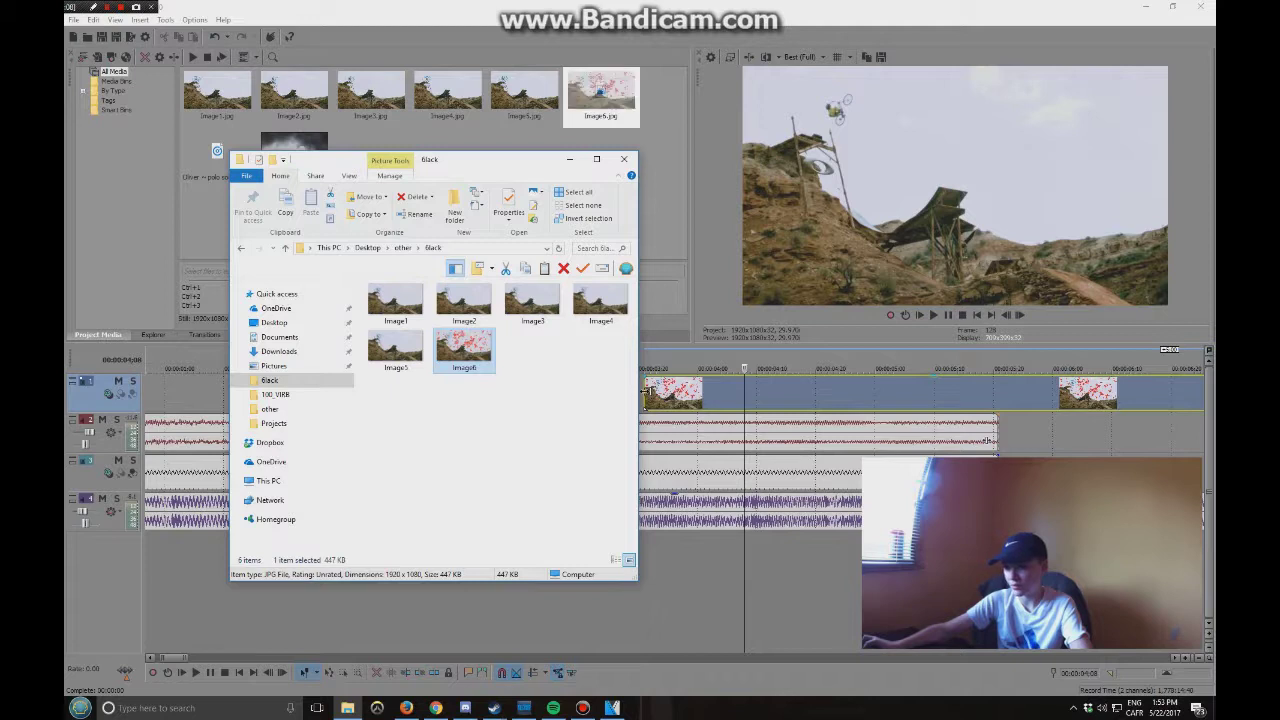
click(645, 393)
scroll(291, 390, down, 5)
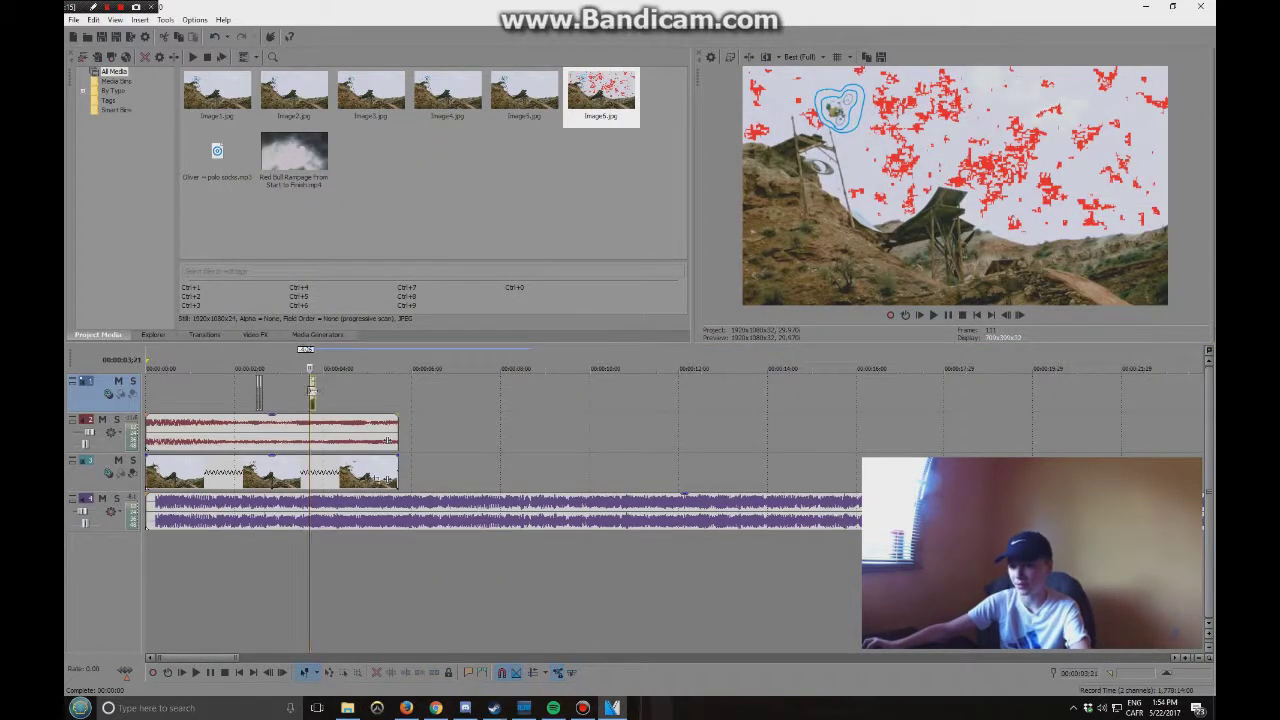
click(303, 392)
scroll(303, 392, up, 5)
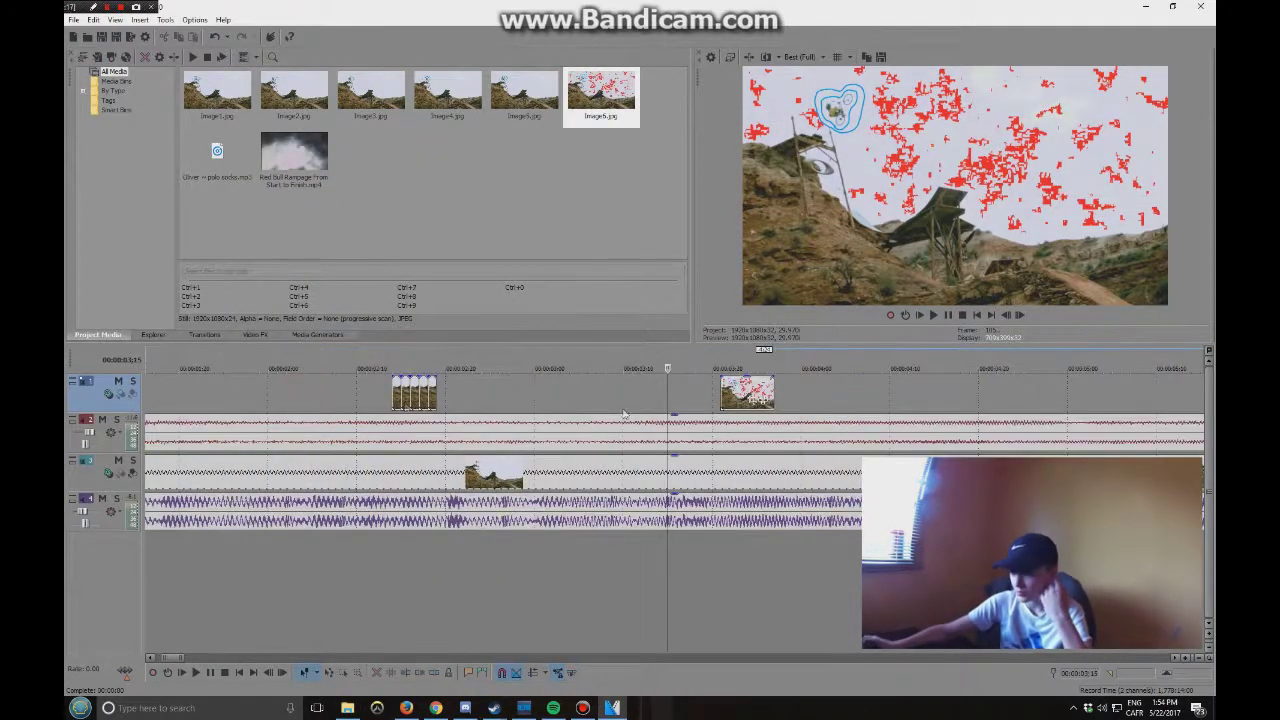
drag(773, 385, 884, 390)
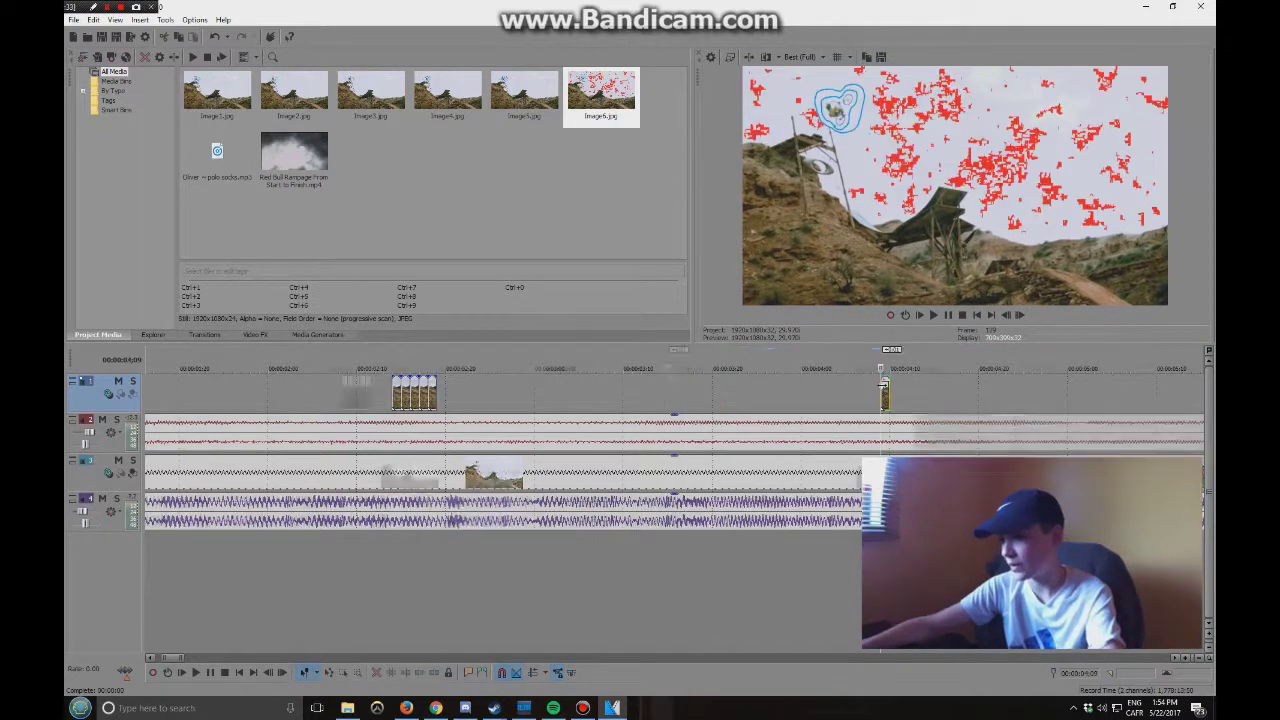
Save the frame at 00:00:04;10, right after the Image6 event, as the JPEG snapshot Image7.
scroll(637, 437, down, 3)
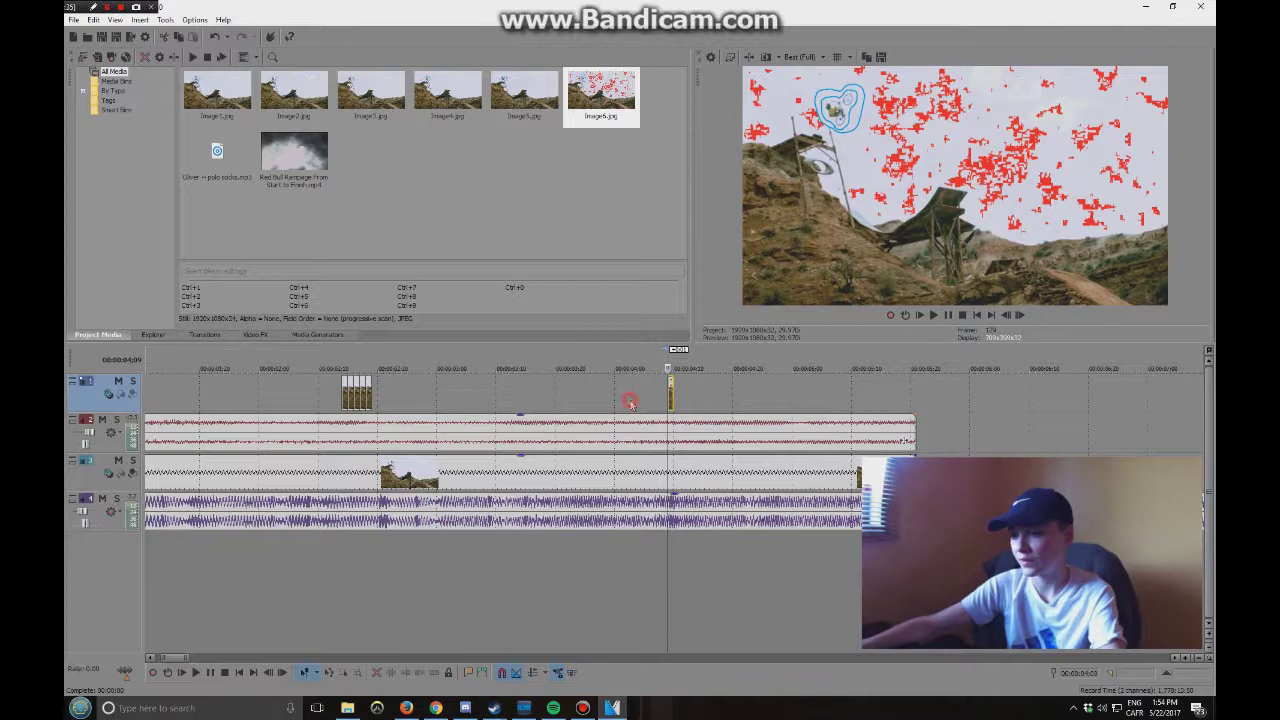
click(630, 401)
scroll(637, 401, down, 4)
scroll(637, 401, up, 3)
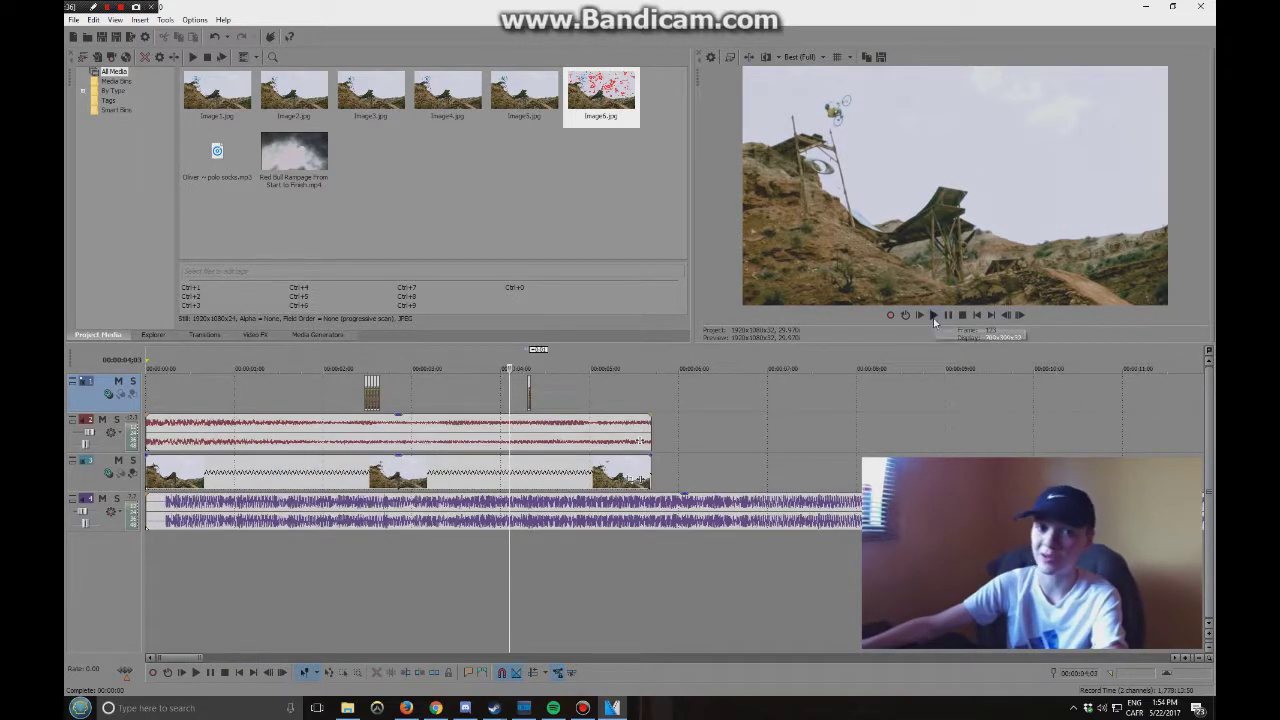
key(Up)
key(Up)
key(Up)
click(881, 57)
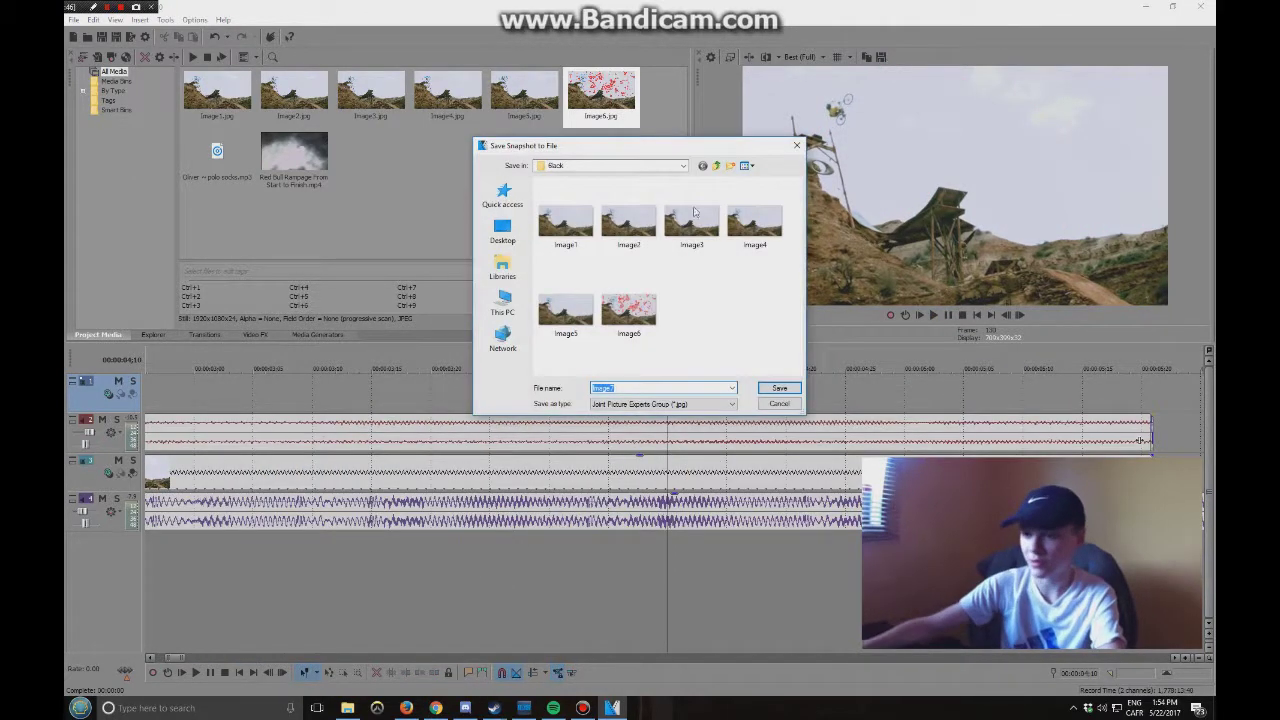
click(779, 388)
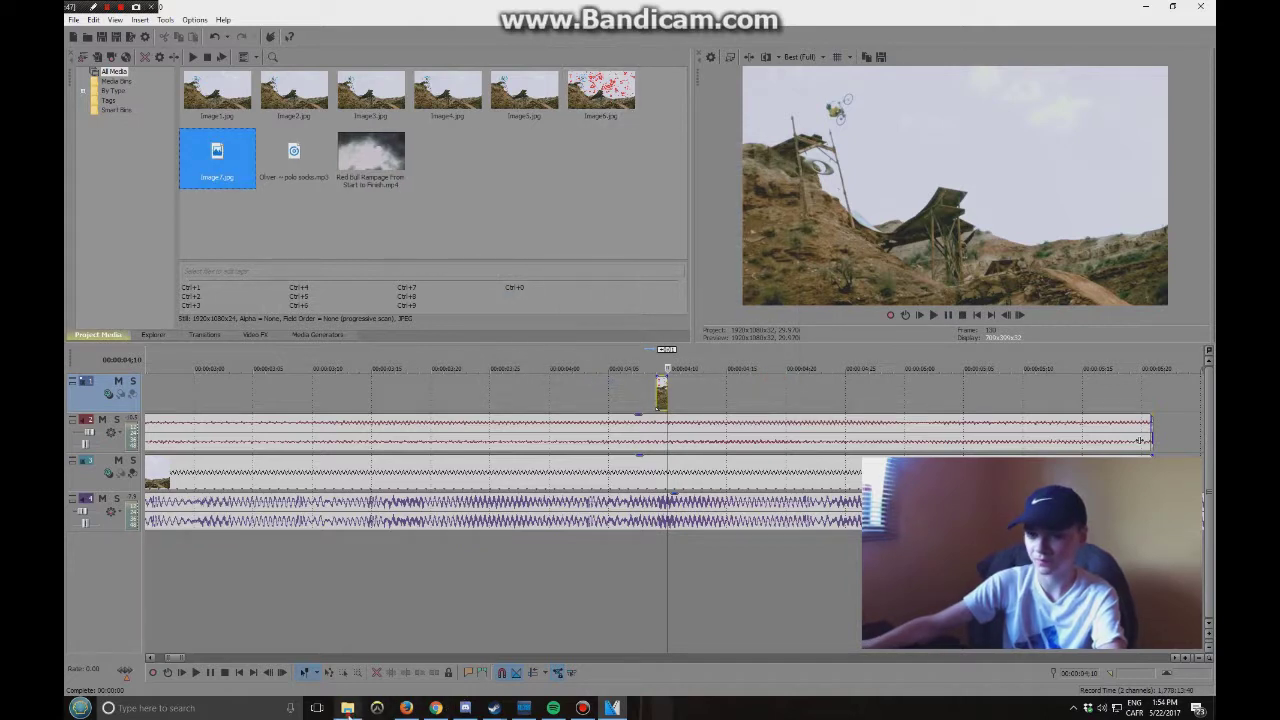
Switch to the snapshot folder in File Explorer and open Image7 in Paint.
click(347, 708)
click(540, 355)
right_click(548, 355)
key(Escape)
right_click(541, 340)
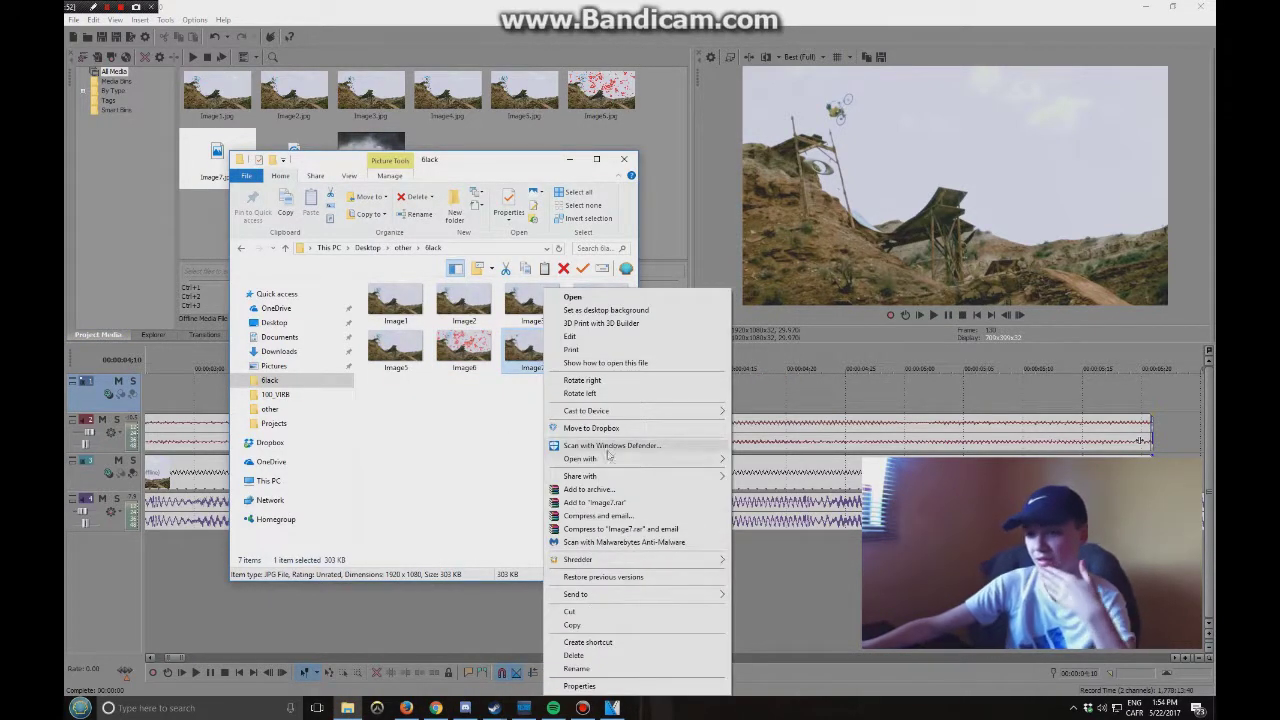
mouse_move(629, 461)
click(760, 474)
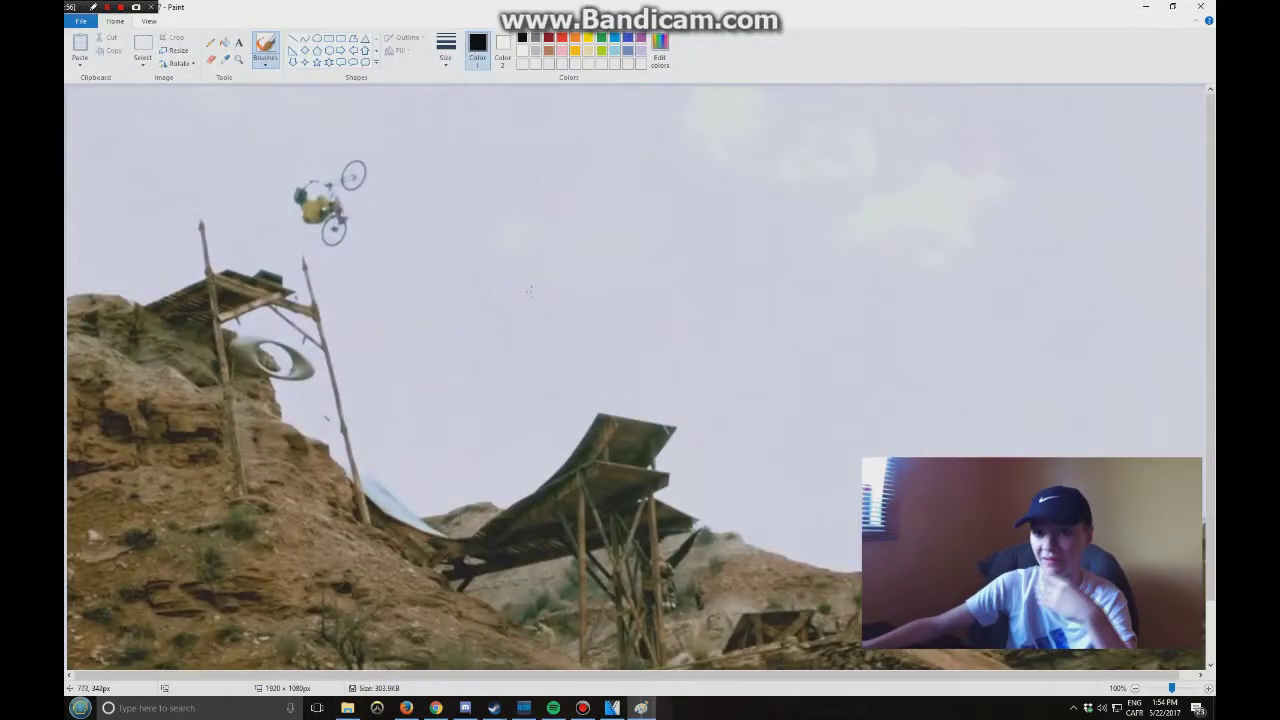
Choose a thicker brush for Image7 and try outlining the rider and bike in light turquoise.
click(614, 50)
click(446, 60)
click(451, 130)
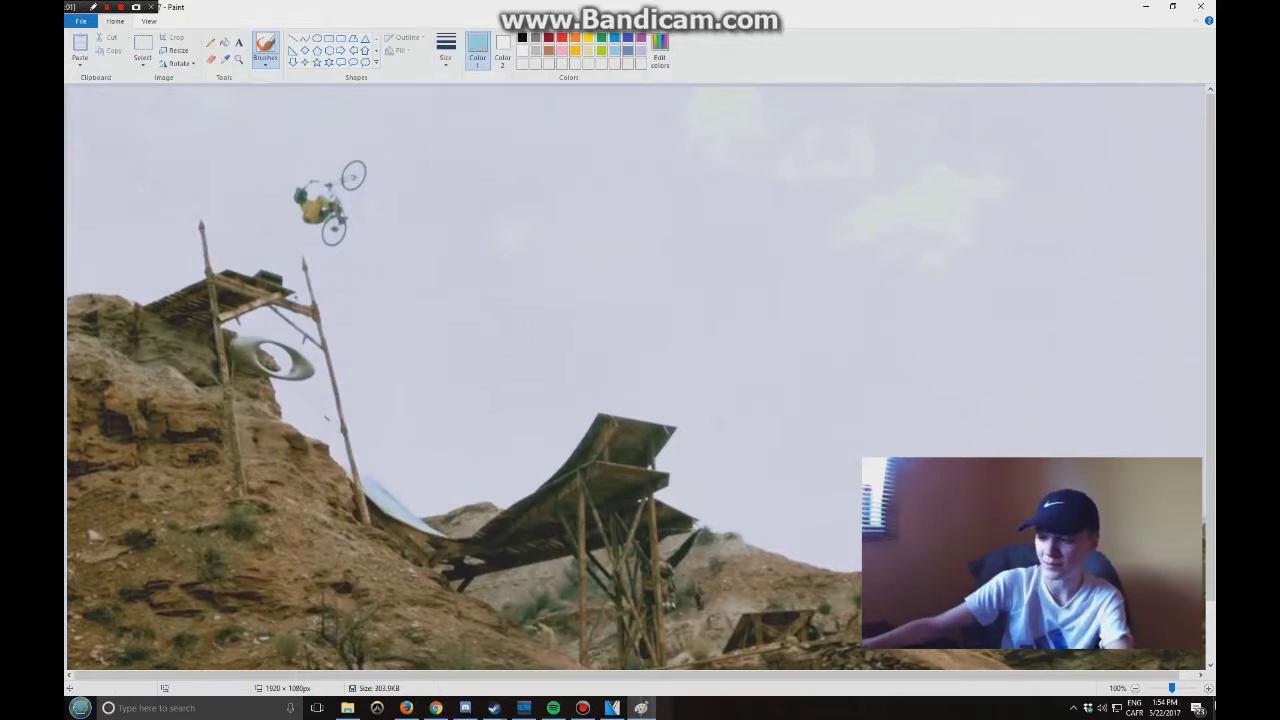
click(1208, 688)
drag(567, 402, 567, 410)
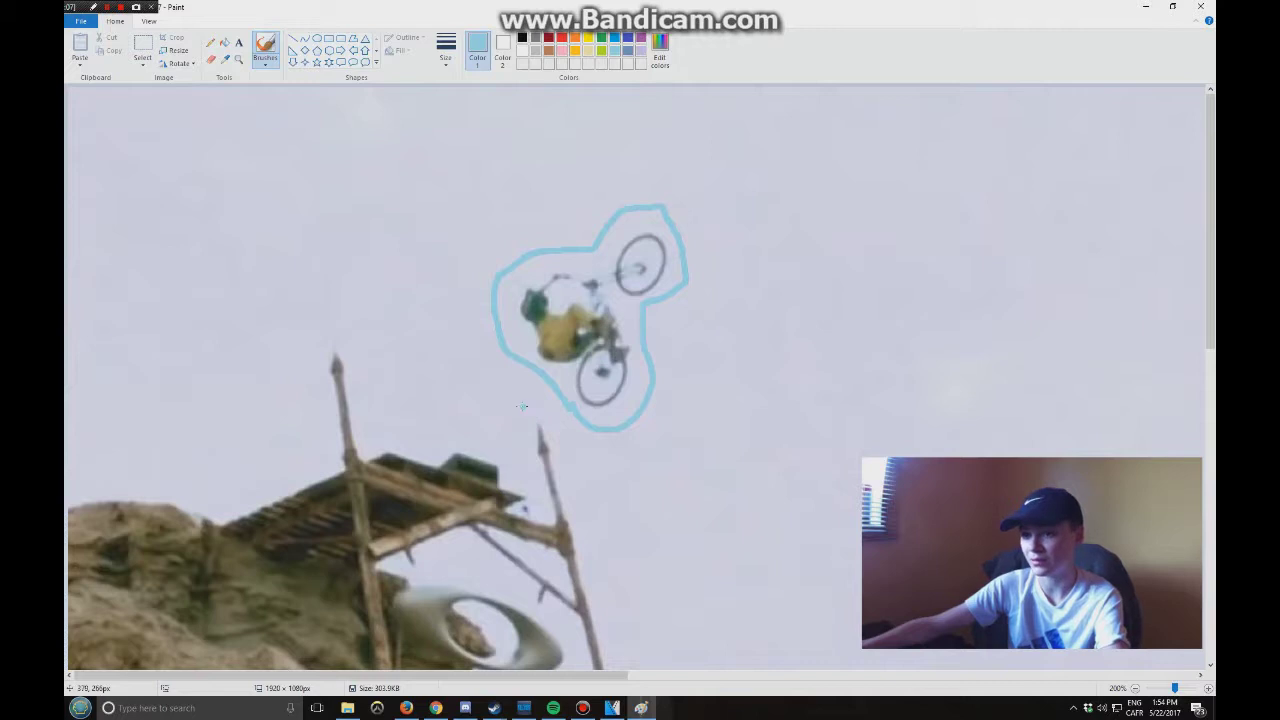
key(ctrl+z)
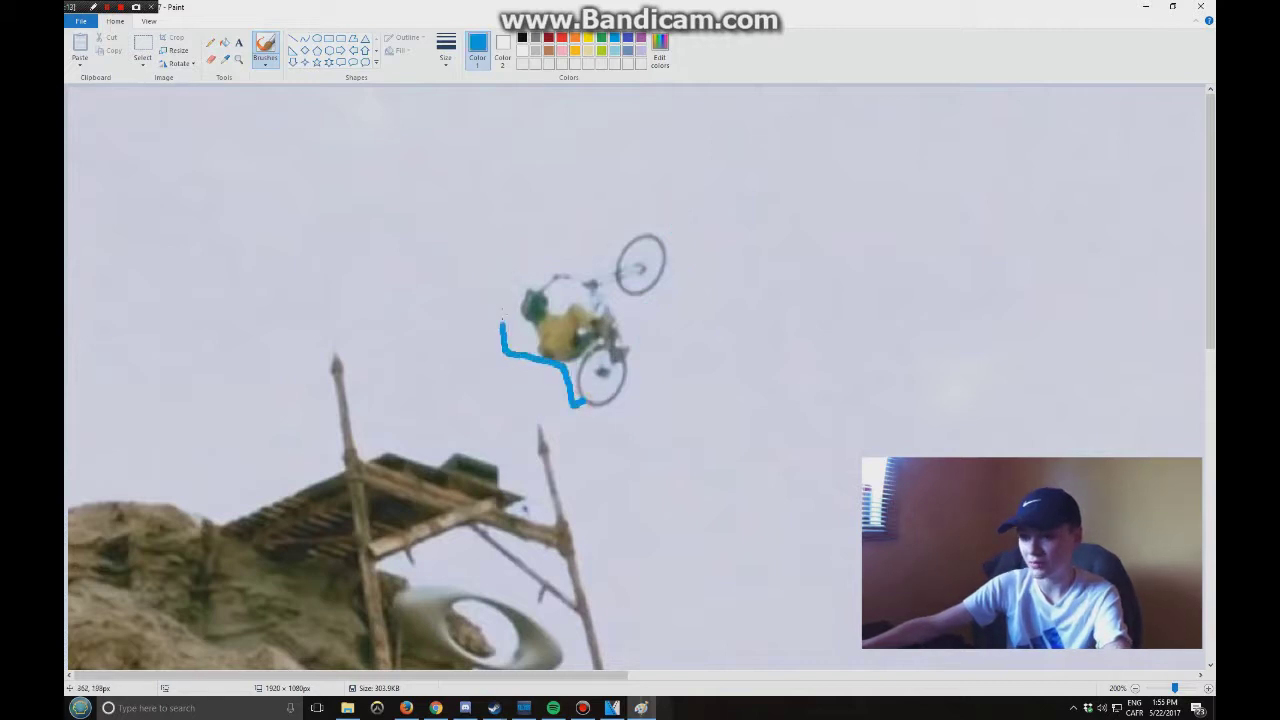
Draw an inner and an outer blue outline around the rider and bike in Image7.
mouse_move(502, 318)
mouse_down()
mouse_move(515, 252)
mouse_move(582, 243)
mouse_up()
mouse_move(690, 236)
mouse_down()
mouse_move(642, 403)
mouse_move(579, 427)
mouse_move(478, 322)
mouse_move(478, 264)
mouse_move(515, 224)
mouse_move(667, 178)
mouse_move(693, 190)
mouse_move(726, 272)
mouse_move(678, 388)
mouse_move(640, 441)
mouse_move(557, 440)
mouse_up()
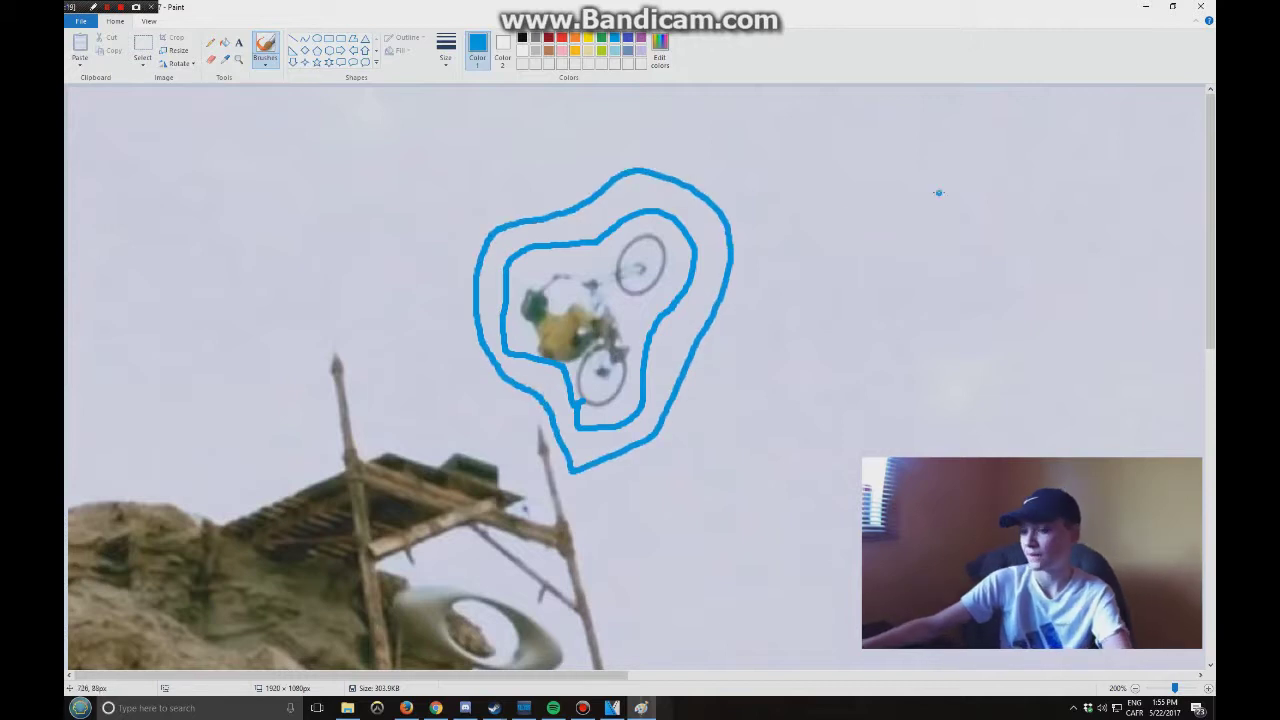
click(1135, 688)
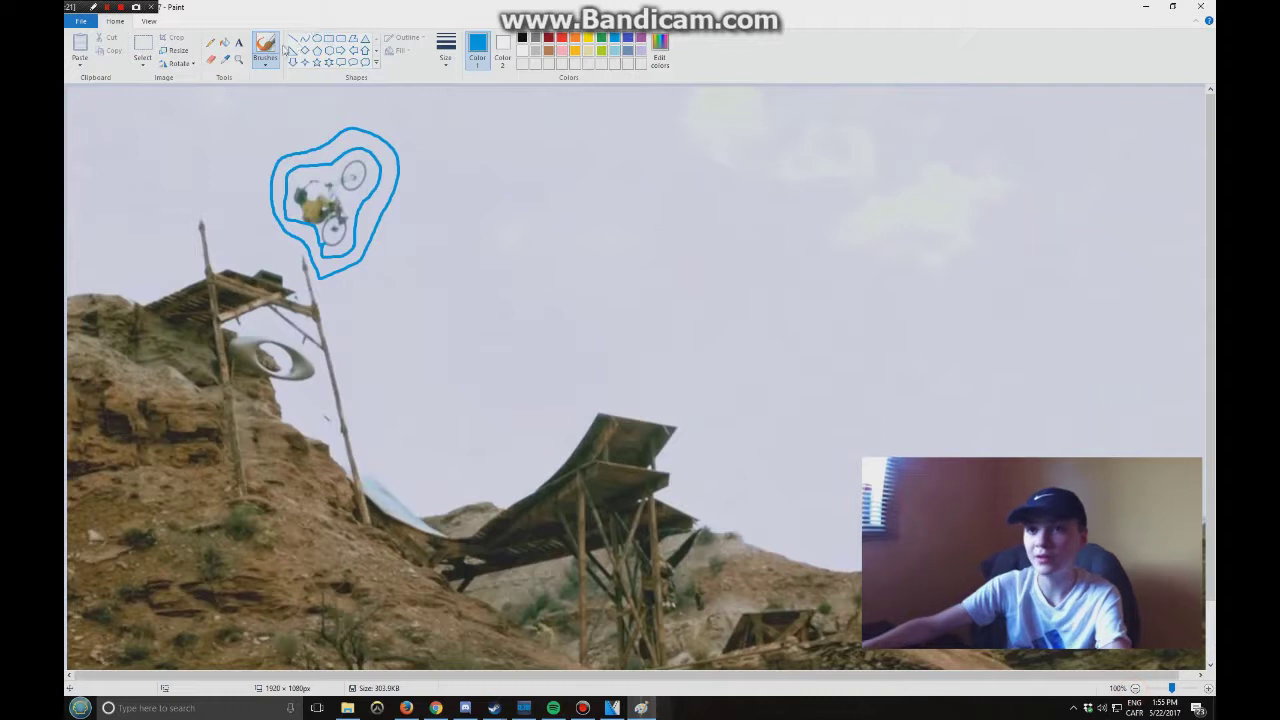
Fill scattered patches of the sky in Image7 with red using the fill tool, including areas around and between the platform posts.
click(561, 37)
click(224, 42)
click(1060, 252)
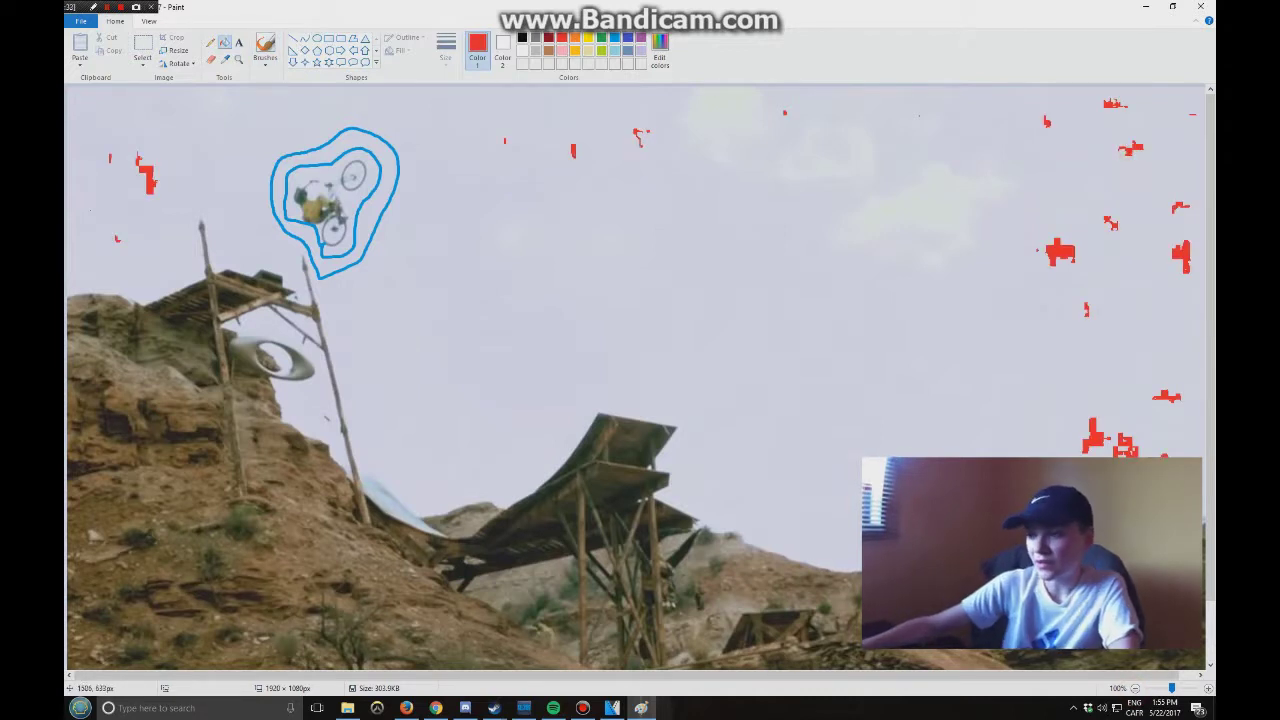
click(740, 380)
click(670, 277)
click(790, 229)
click(890, 203)
click(882, 137)
click(778, 135)
click(618, 230)
click(521, 338)
click(455, 410)
click(400, 365)
click(316, 412)
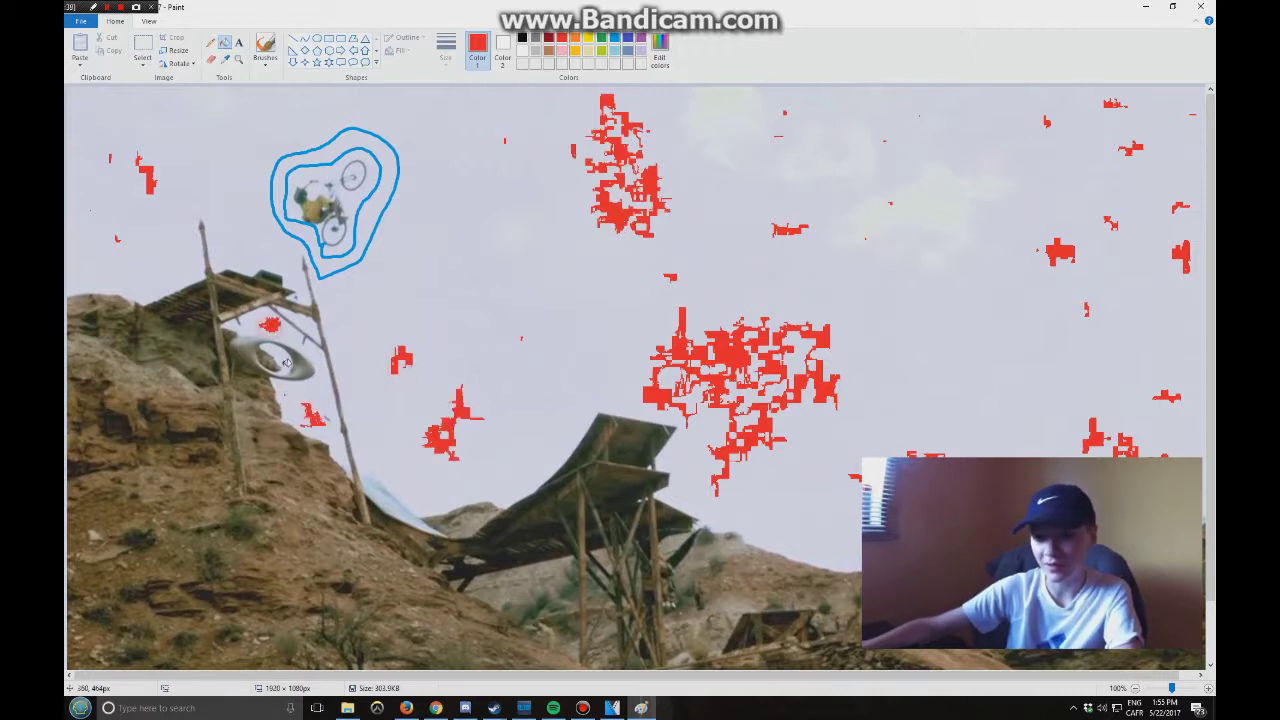
click(118, 250)
click(100, 102)
click(80, 124)
click(72, 170)
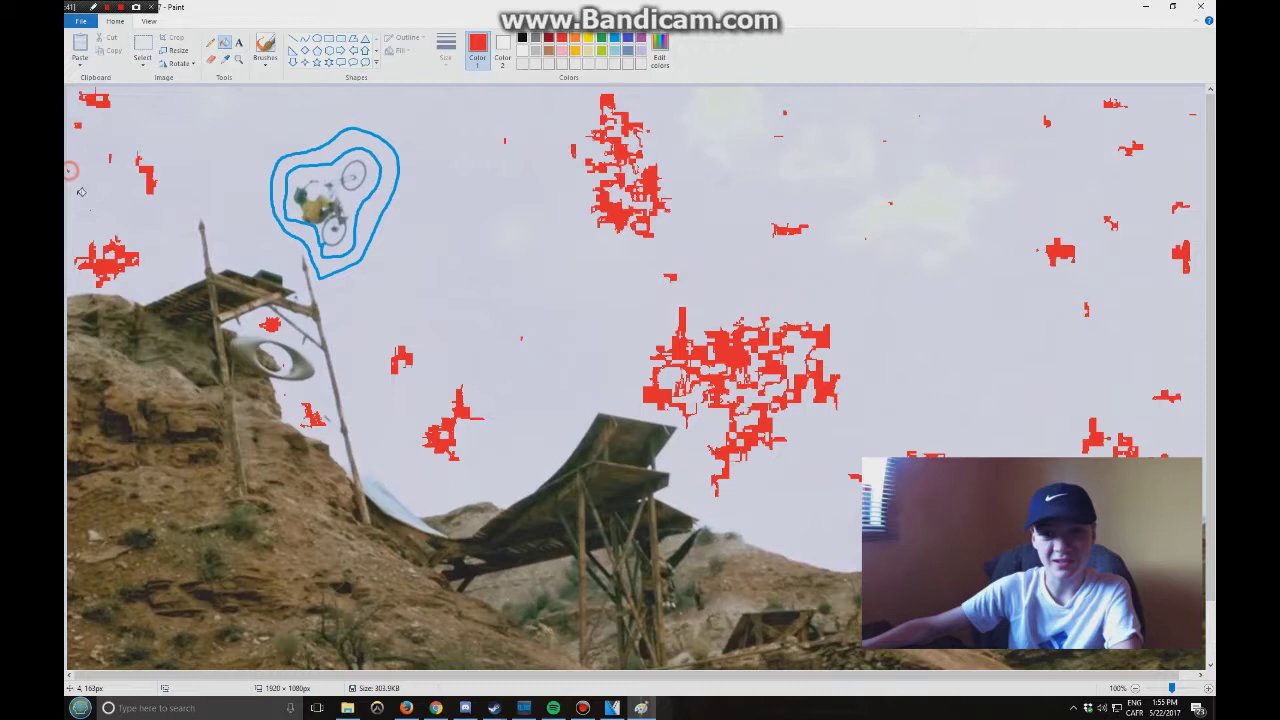
click(264, 109)
click(245, 169)
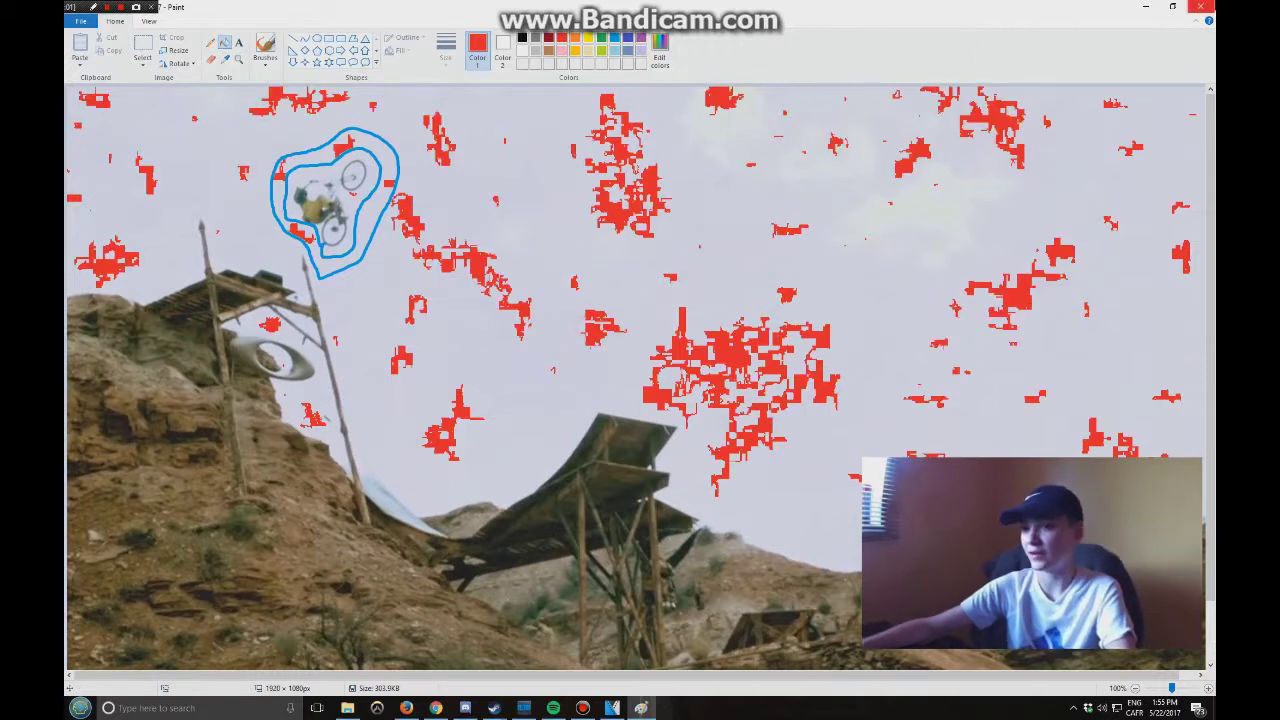
Save and close Image7, place it on the timeline at 00:00:04;10 after the Image6 event, and trim it to one frame.
click(1200, 6)
click(606, 367)
mouse_move(533, 355)
mouse_down()
mouse_move(685, 396)
mouse_move(981, 390)
mouse_up()
click(981, 390)
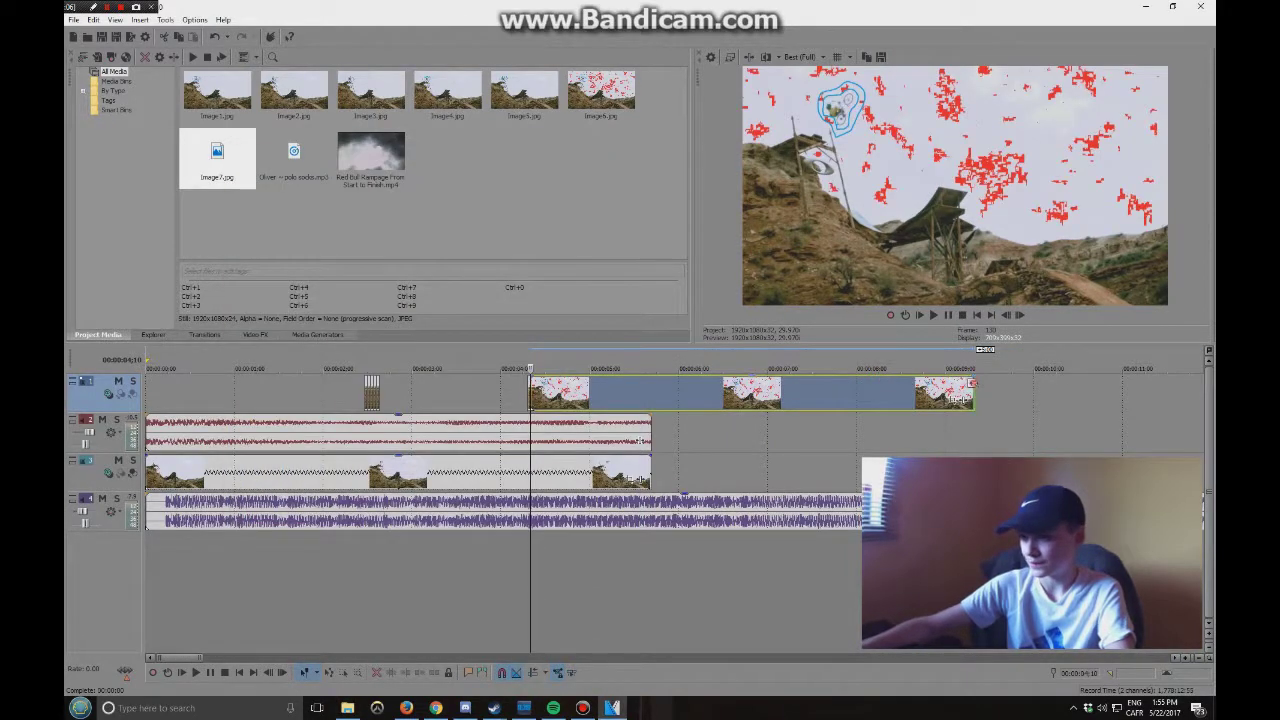
scroll(537, 399, up, 3)
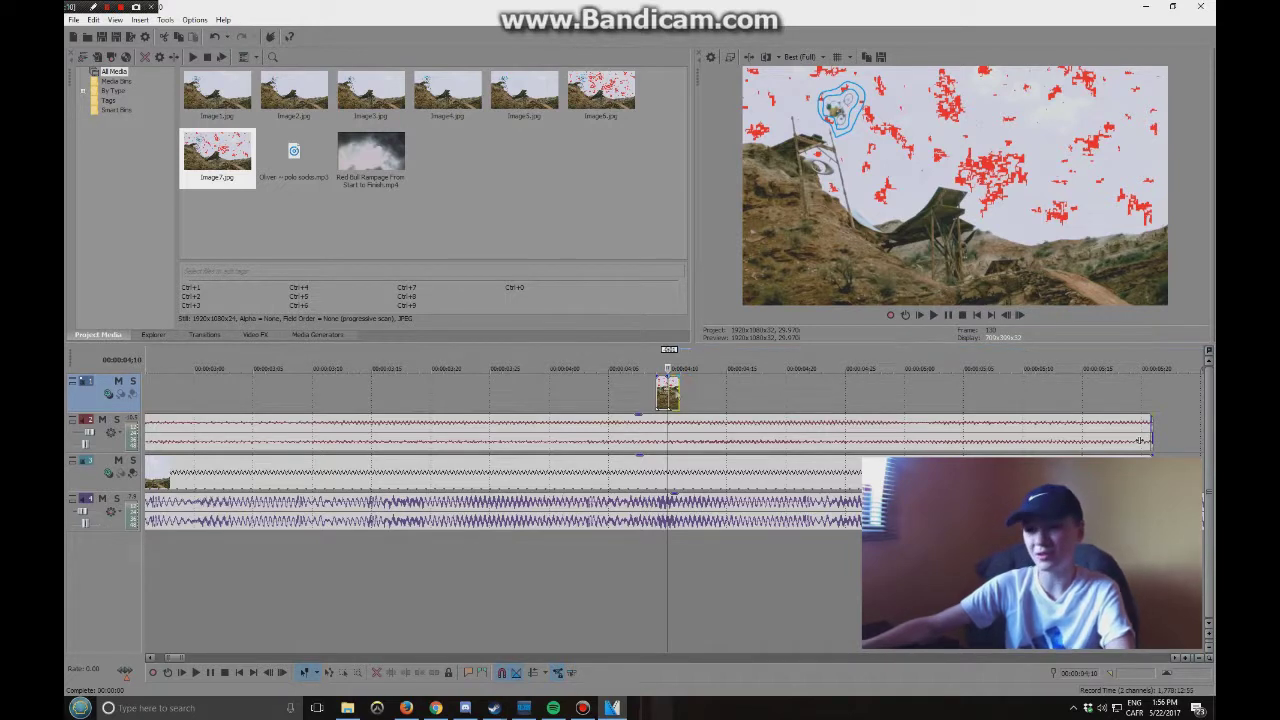
scroll(598, 396, down, 2)
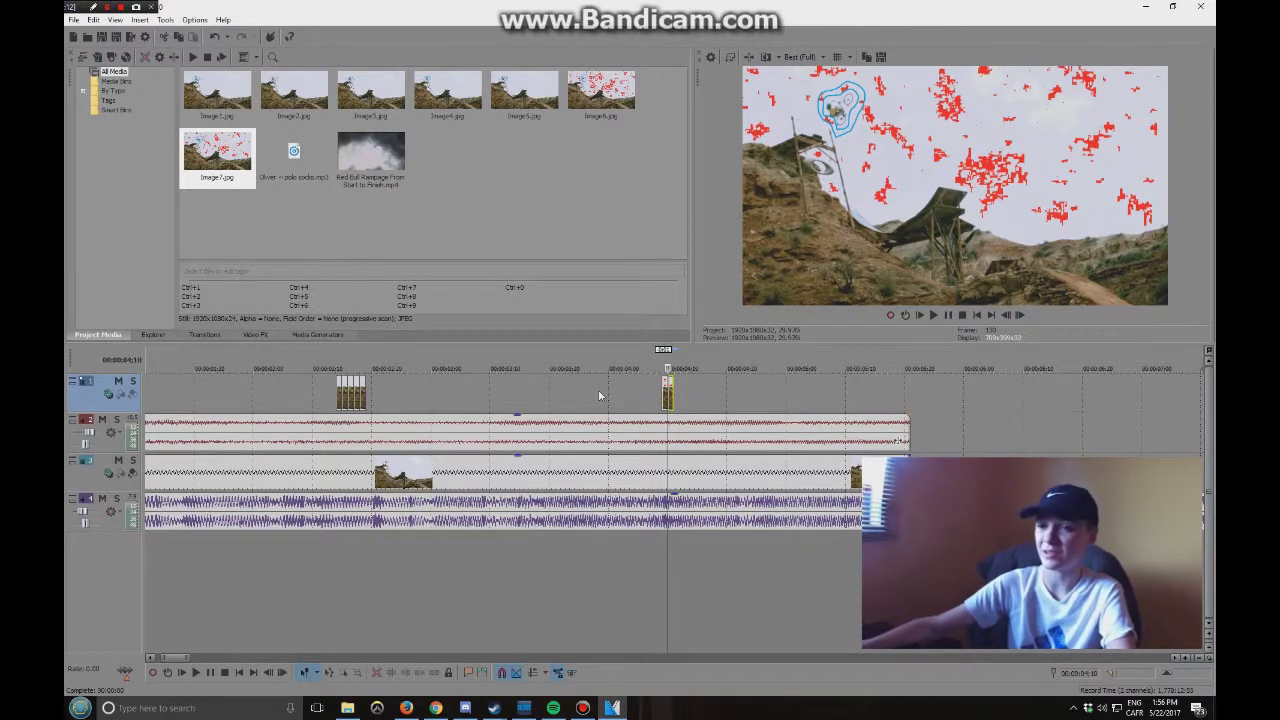
Save the frame at 00:00:04;11, right after the Image7 event, as the JPEG snapshot Image8.
click(672, 392)
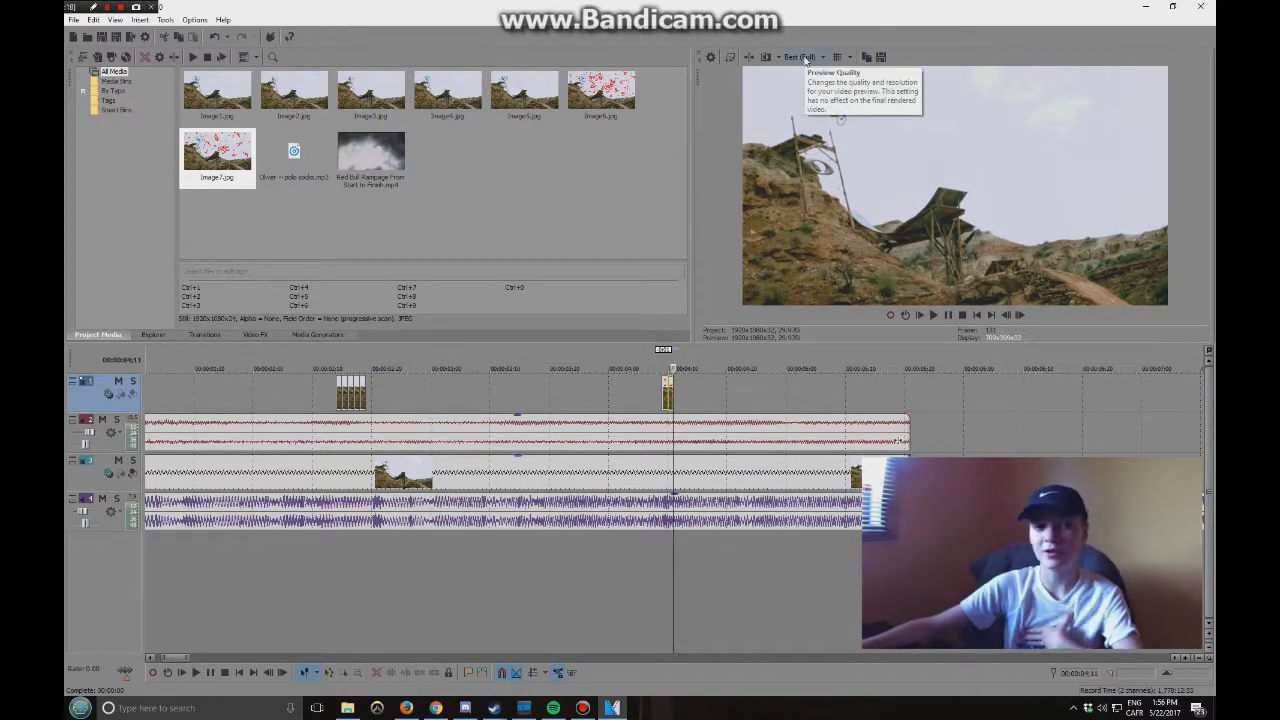
click(880, 57)
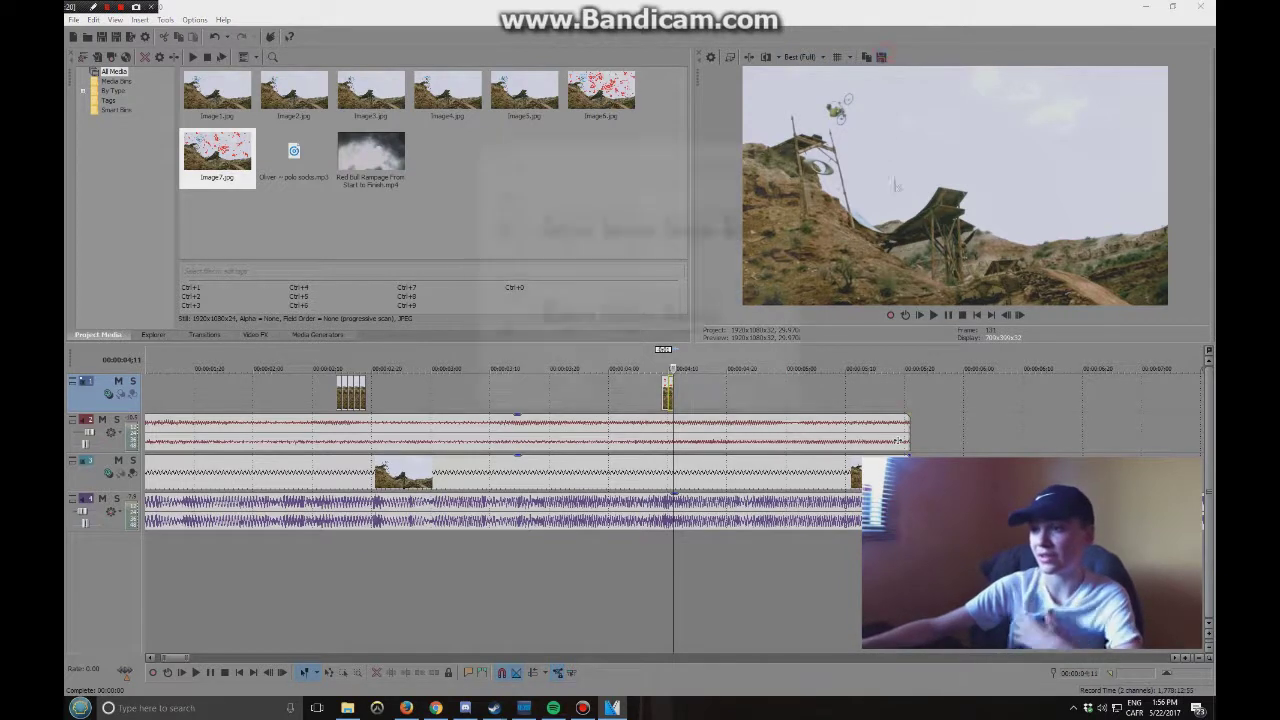
click(771, 387)
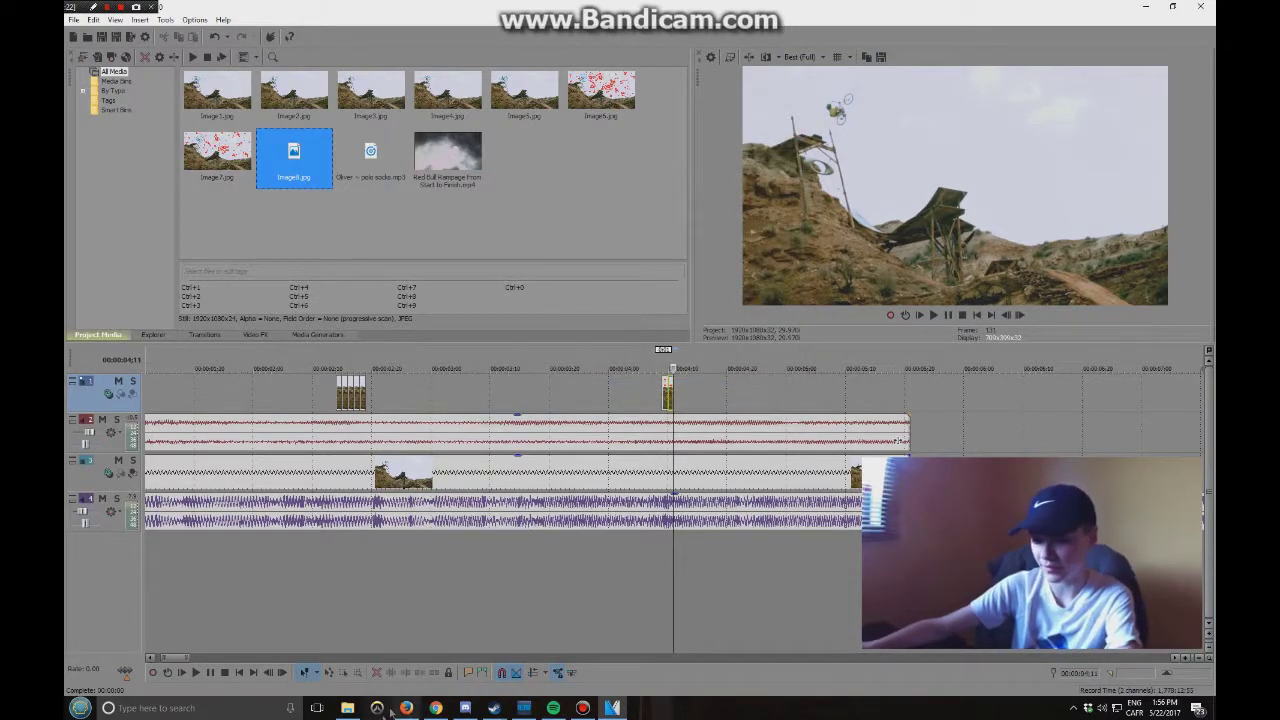
Switch to the snapshot folder in File Explorer and bring up the opening options for Image8.
click(347, 708)
click(600, 348)
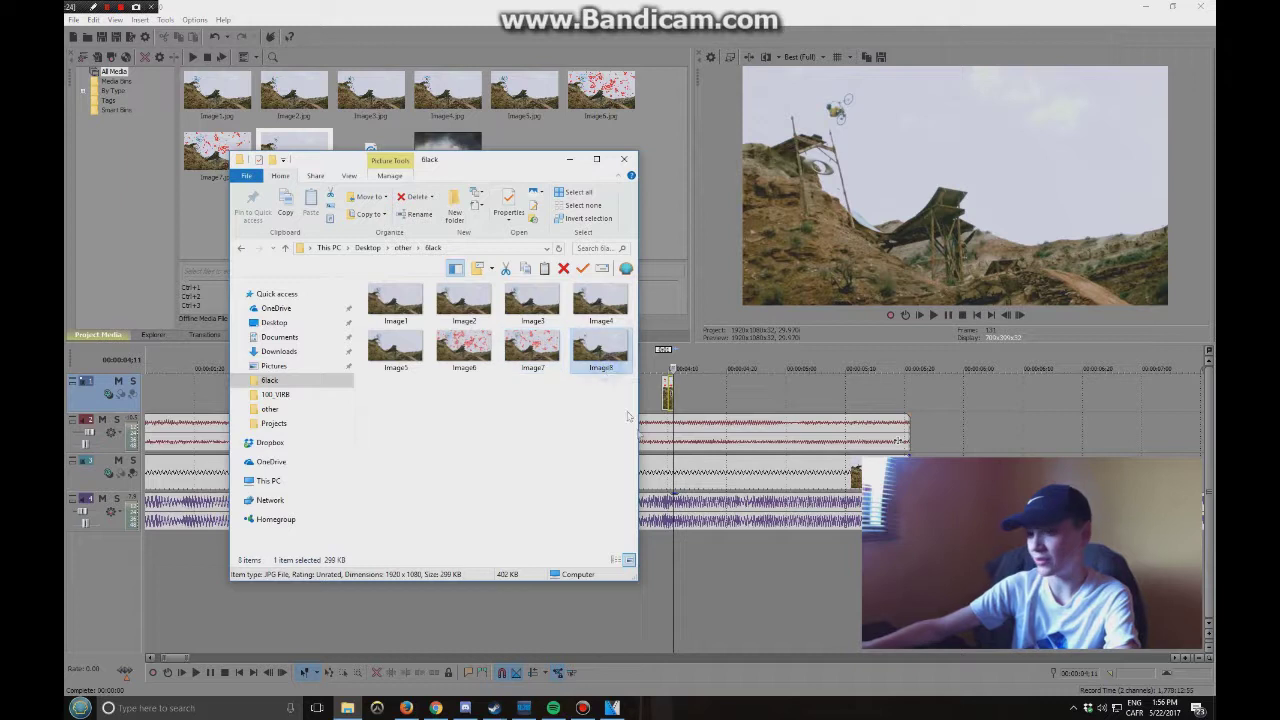
right_click(606, 352)
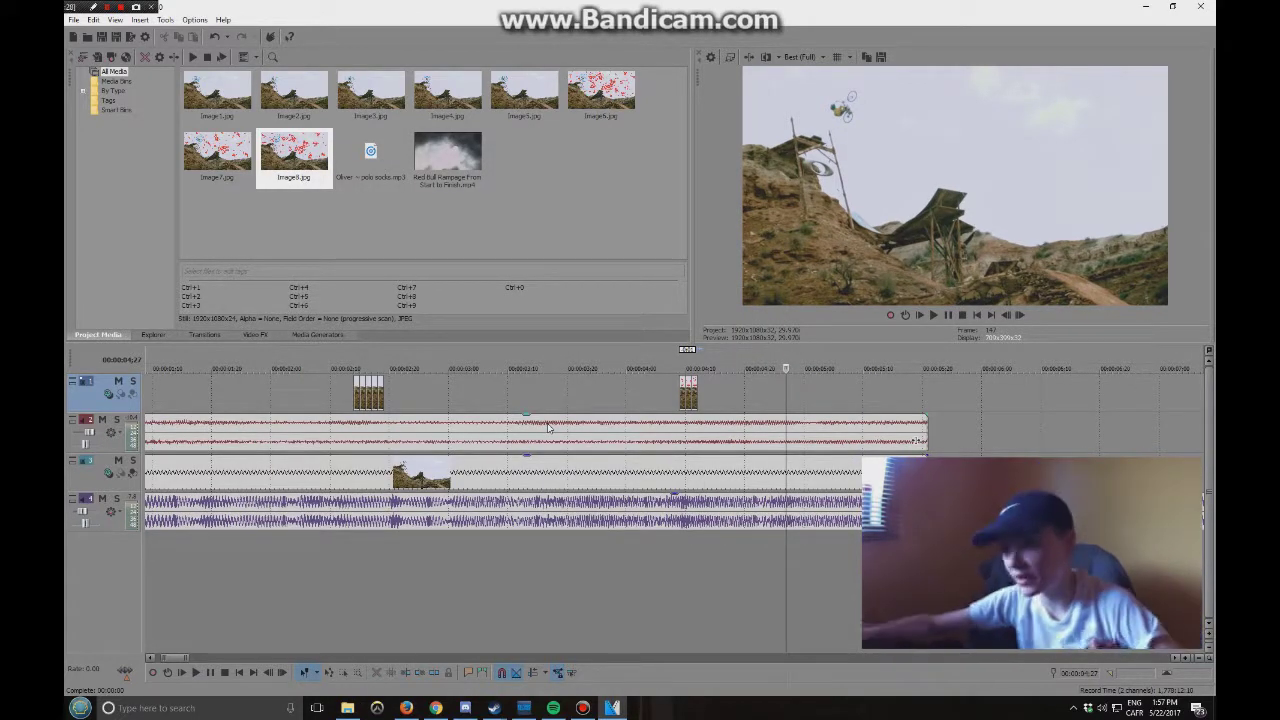
Play back the drawn frames, and save the undrawn frame at 00:00:04;08, just before the Image6 event, as the snapshot Image9.
click(615, 396)
click(950, 316)
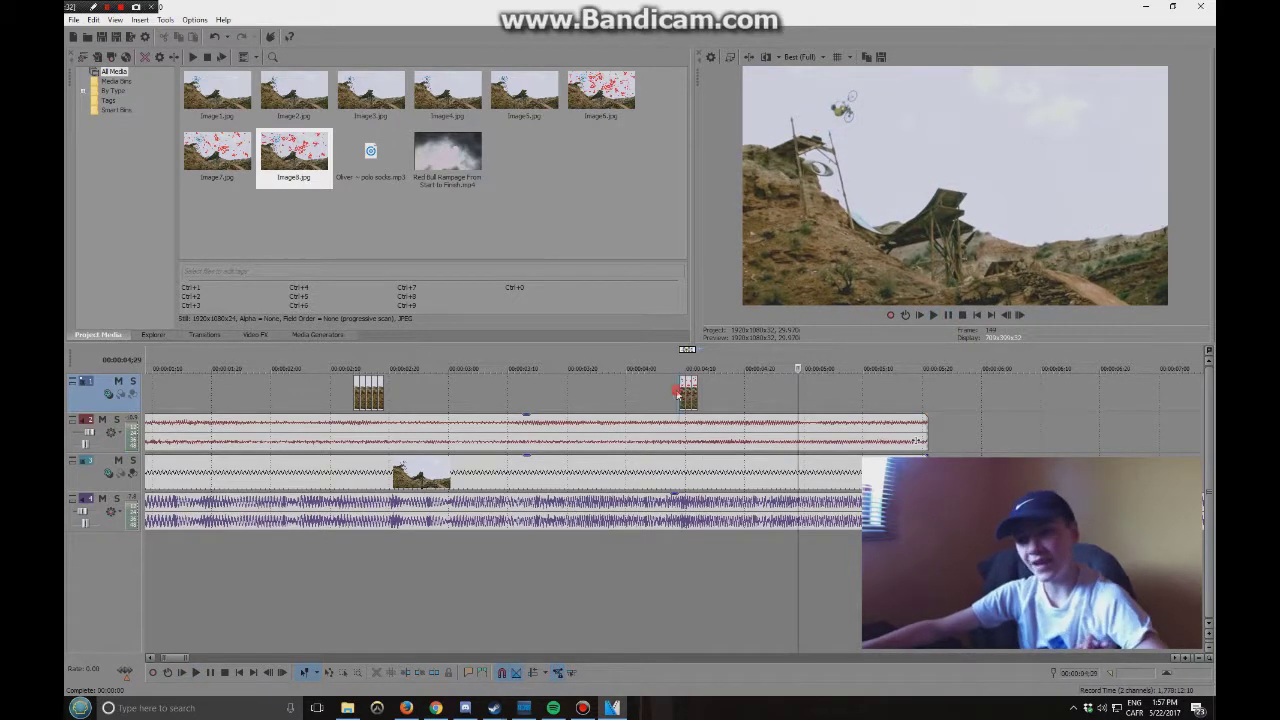
click(678, 393)
scroll(620, 393, up, 5)
click(620, 394)
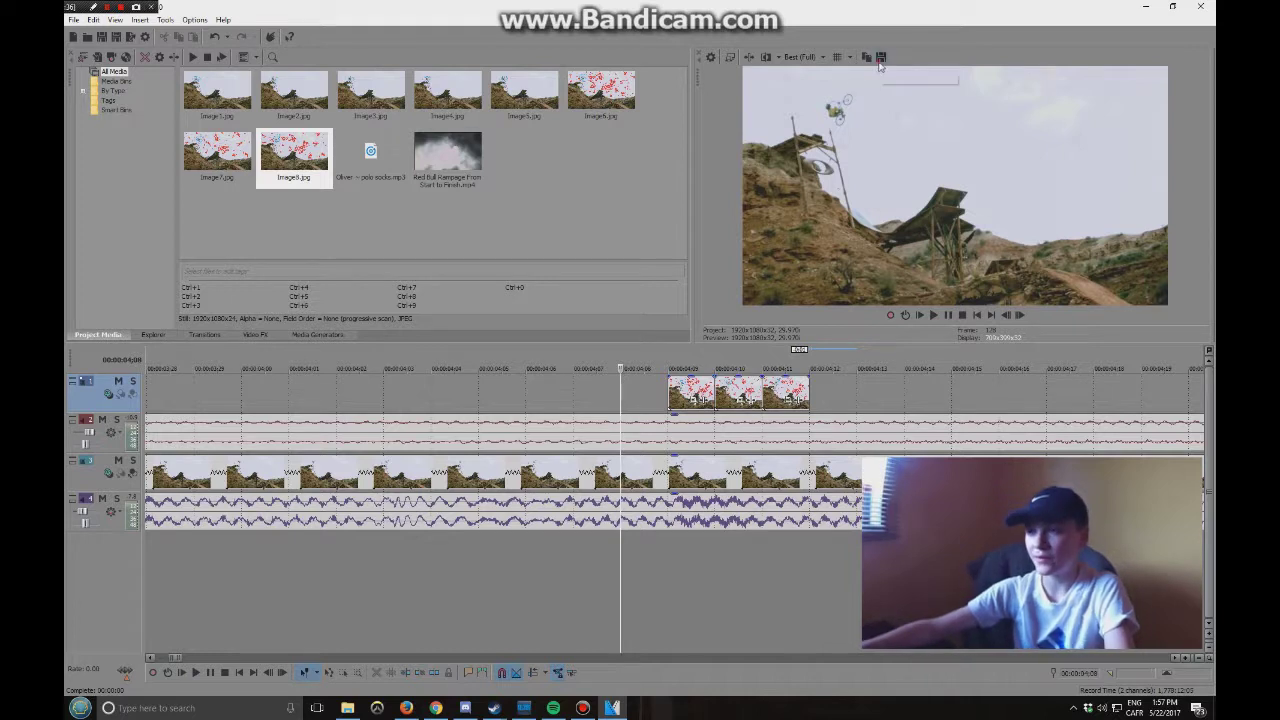
click(880, 57)
click(768, 389)
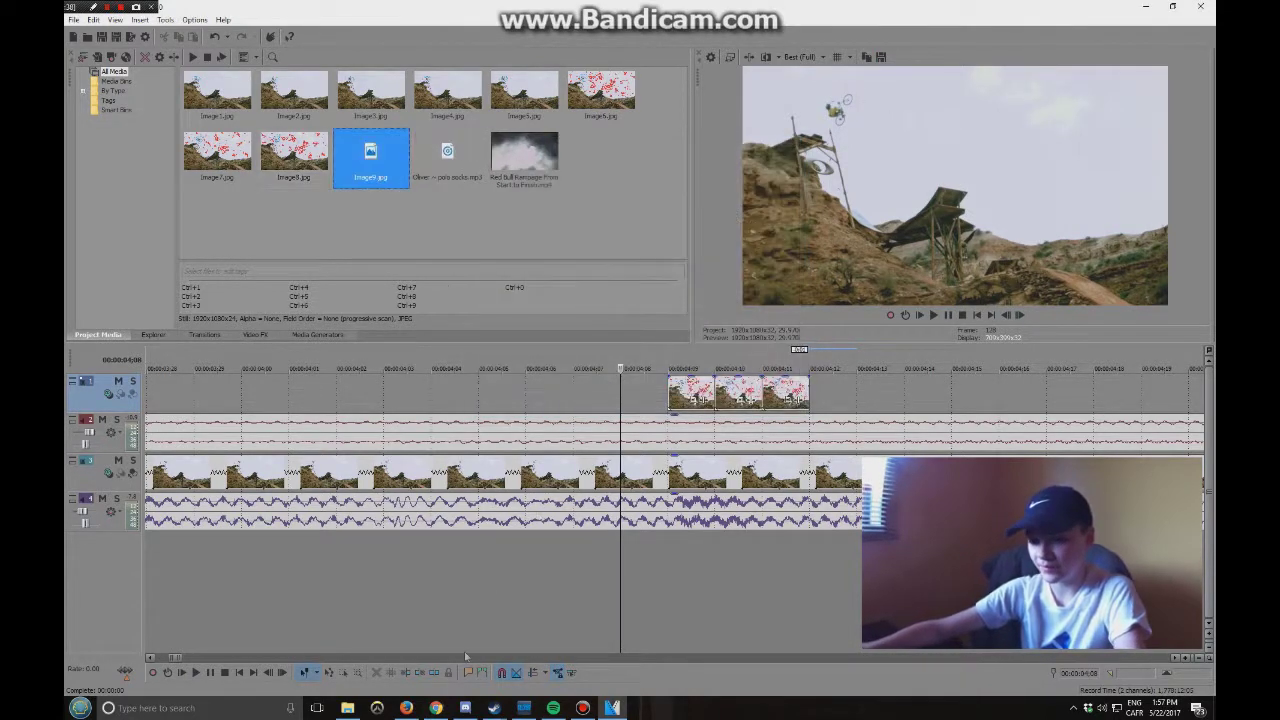
Switch to the snapshot folder in File Explorer and bring up the opening options for Image9.
click(347, 708)
click(420, 400)
right_click(421, 401)
click(484, 491)
right_click(388, 398)
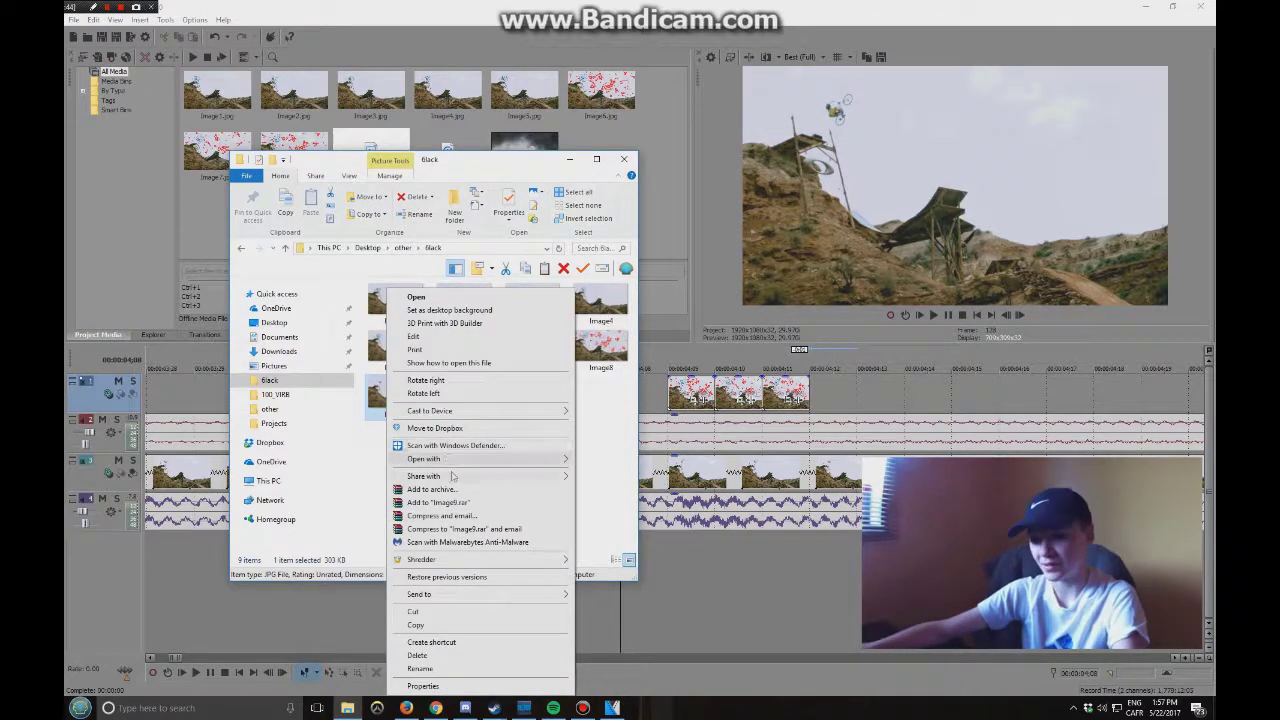
Trim the Image9 event to fit directly before the Image6 event and play back the red-patch sequence.
click(745, 397)
scroll(745, 397, down, 3)
mouse_move(745, 397)
mouse_down()
mouse_move(710, 397)
mouse_move(727, 397)
mouse_up()
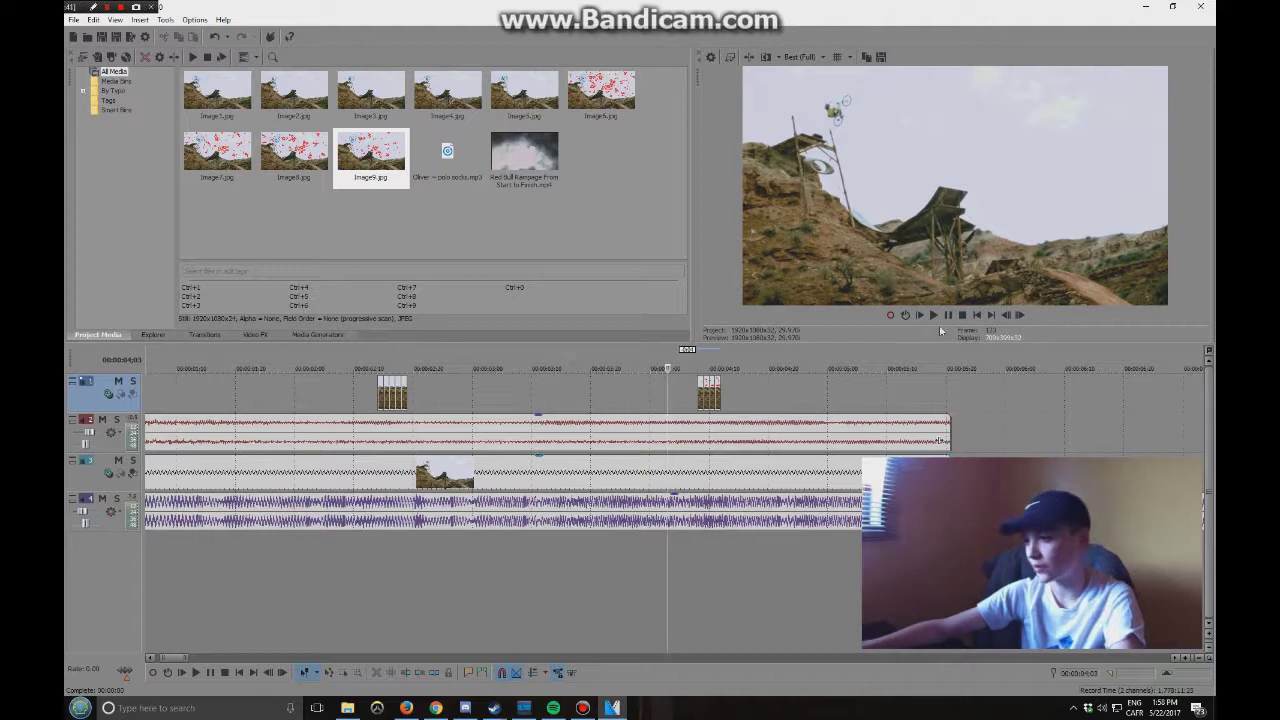
click(933, 315)
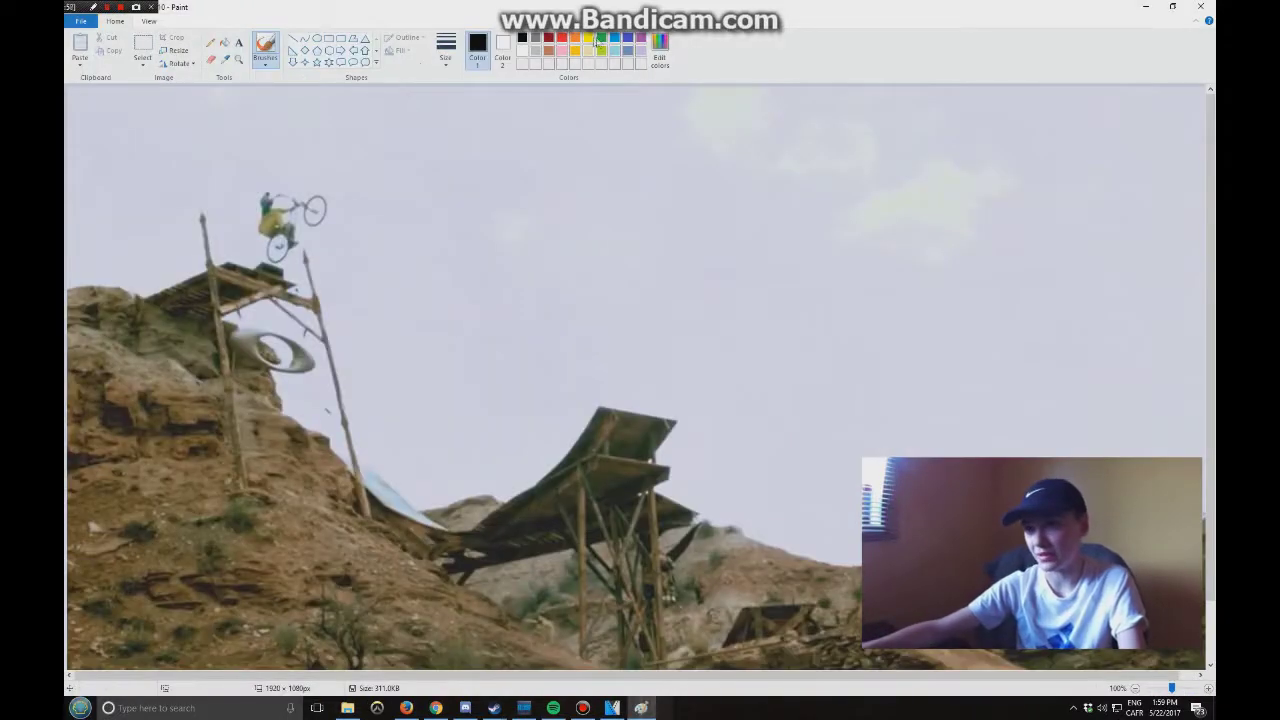
Draw an inner and an outer blue outline around the rider and bike in Image10 with a thicker brush, and close the picture.
click(614, 37)
click(446, 45)
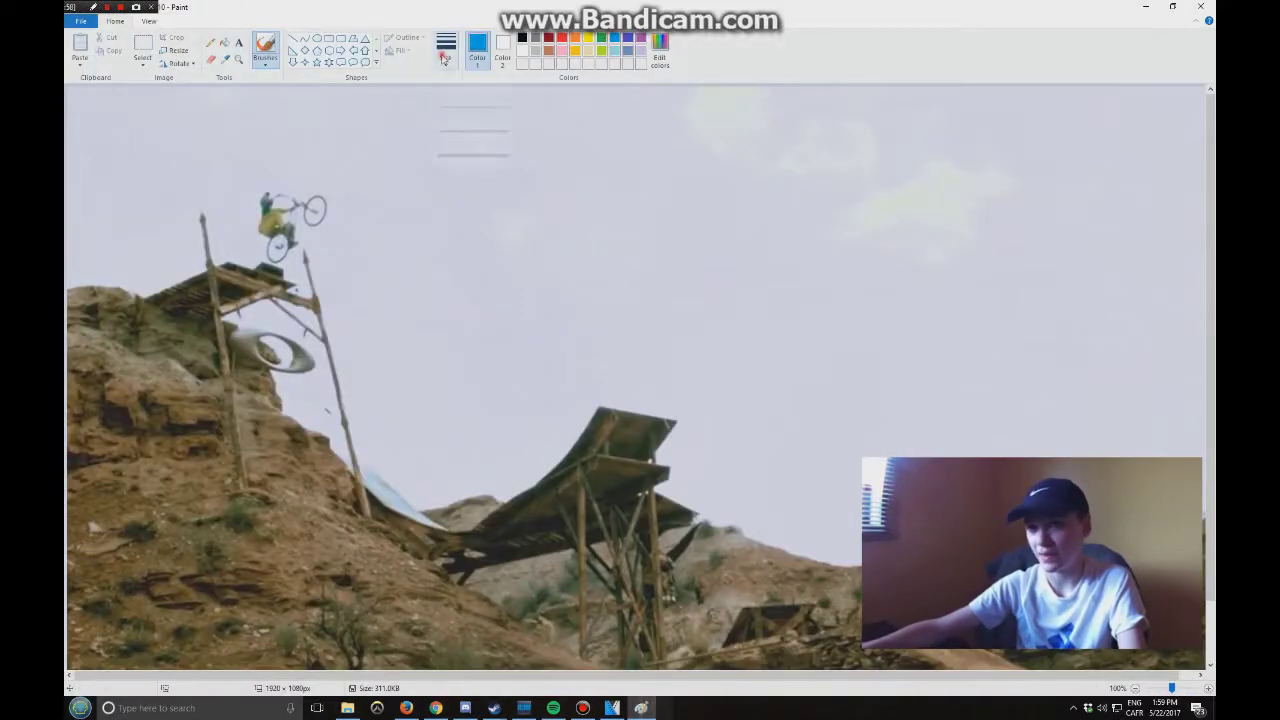
click(453, 136)
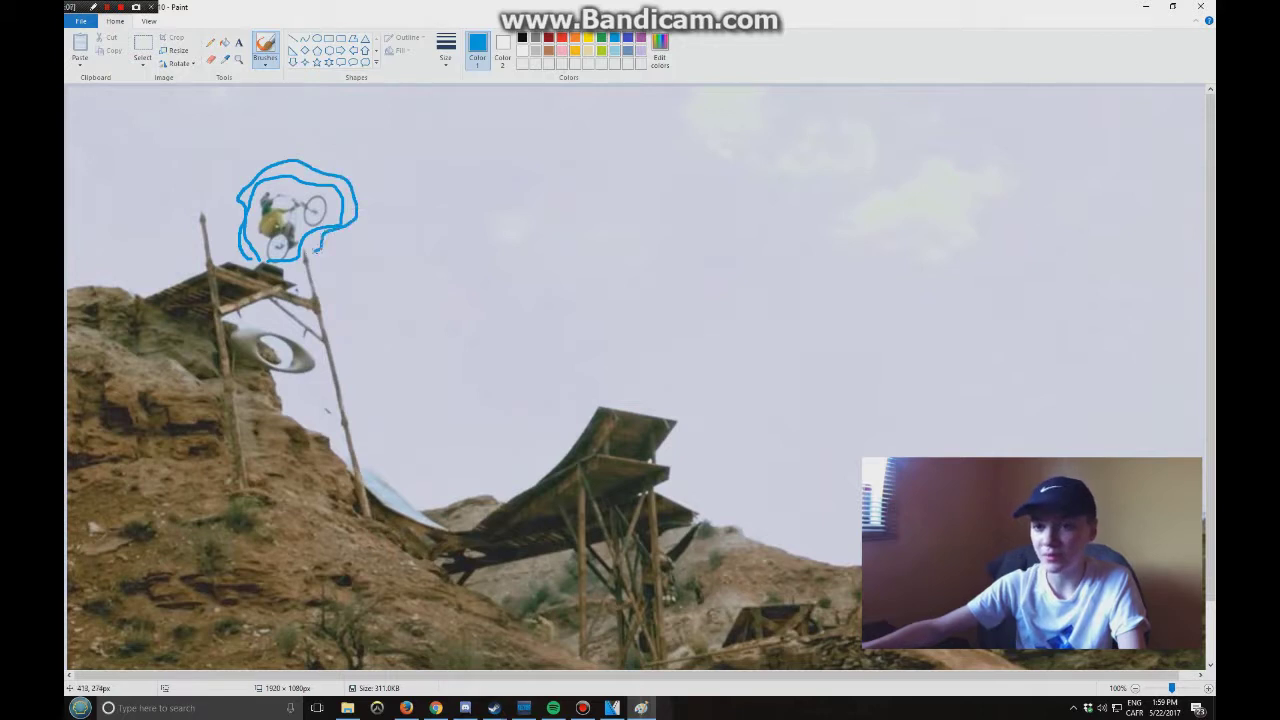
click(1200, 7)
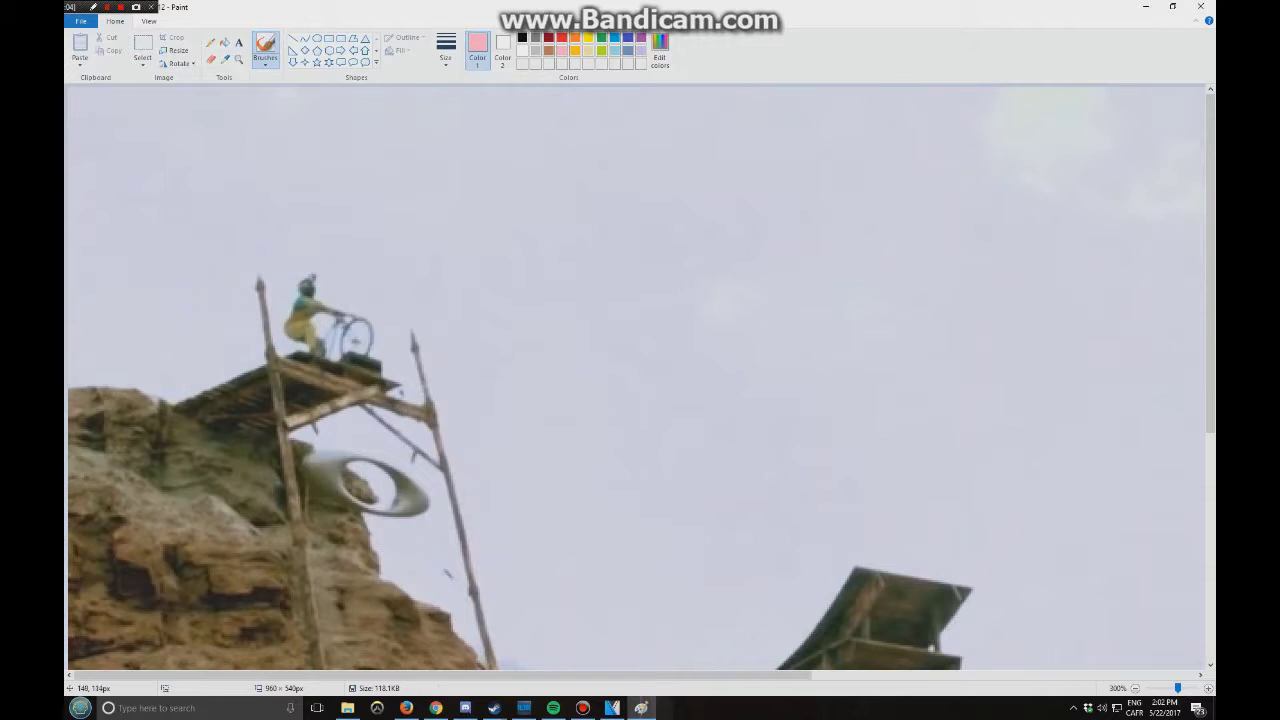
Trim the Image12 event at 00:00:01;00 on the top video track to a single frame.
scroll(643, 378, up, 1)
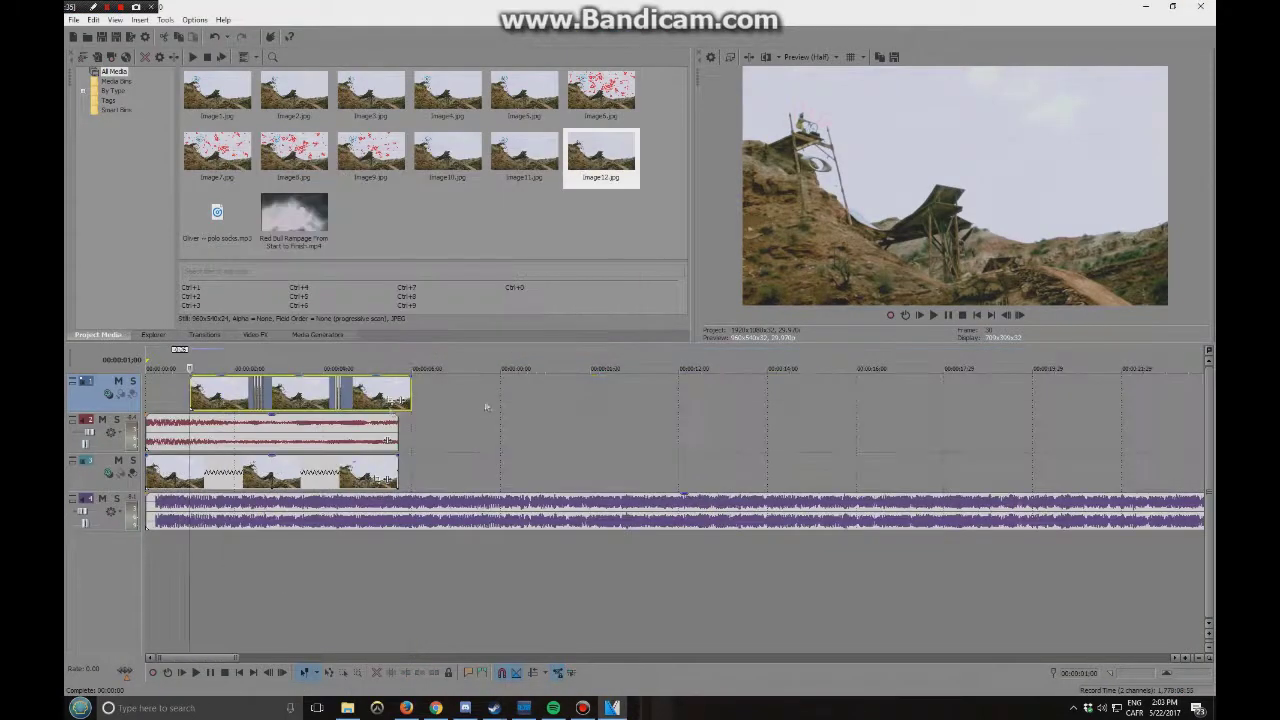
drag(410, 396, 195, 397)
scroll(196, 397, up, 6)
drag(722, 397, 685, 398)
Save the frame at 00:00:01;01, right after the Image12 event, as the JPEG snapshot Image13.
click(684, 398)
click(894, 57)
click(780, 388)
Switch to File Explorer, open Image12 in Photos as a drawing reference, and dock its window beside the snapshot folder.
click(347, 708)
double_click(600, 406)
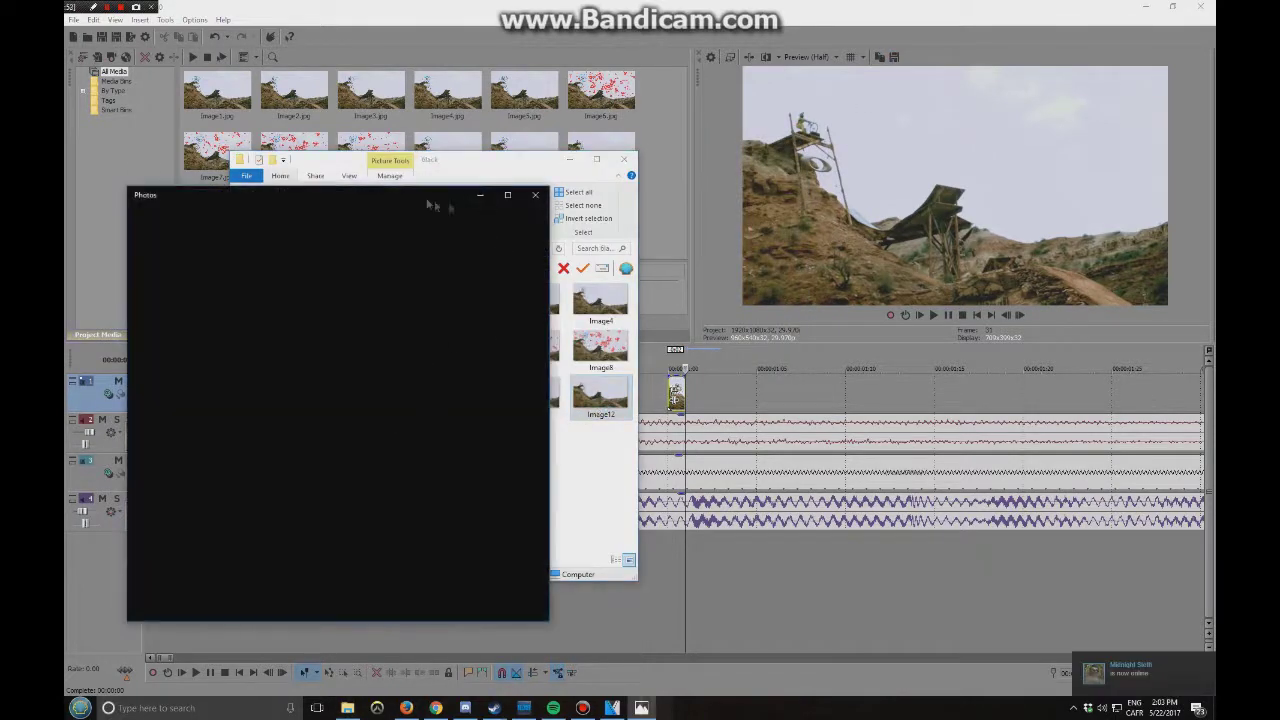
drag(410, 196, 65, 205)
click(714, 120)
Open Image13 in Paint and dock its window beside the Image12 reference.
right_click(787, 231)
mouse_move(829, 403)
click(1003, 430)
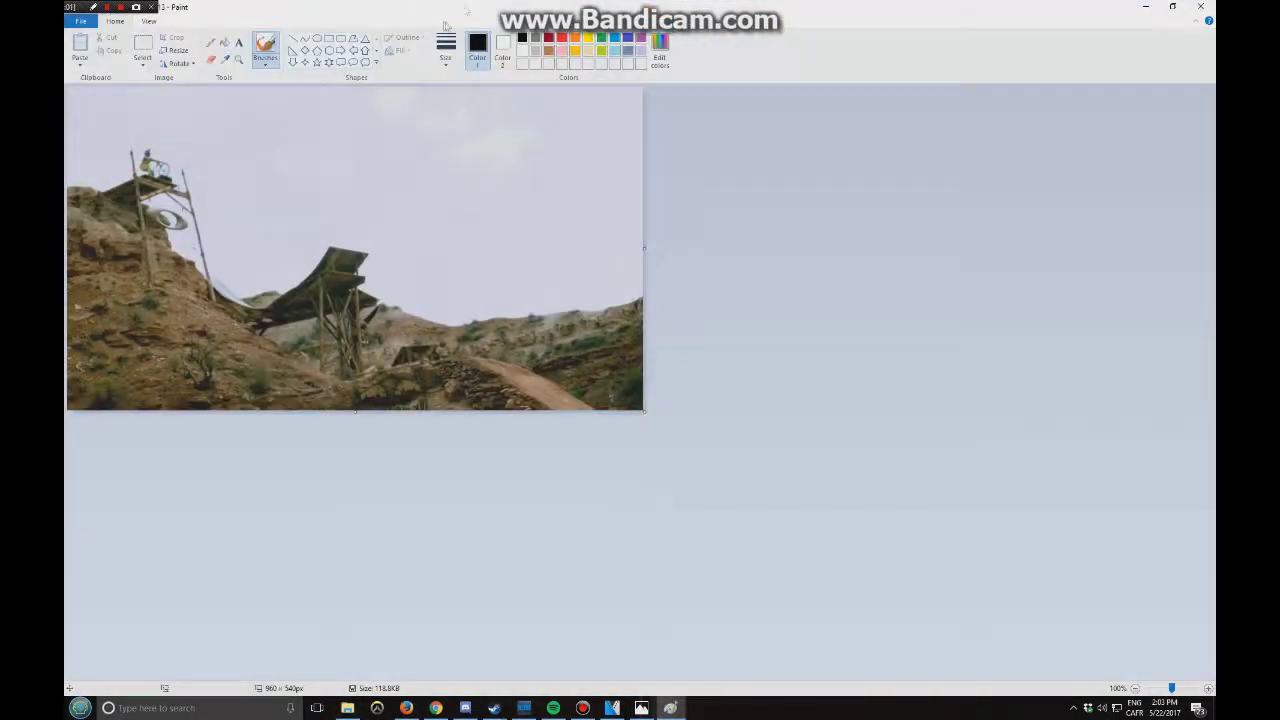
key(super+Right)
Undo the first two pink strokes in Image13 and draw new wavy pink lines rising from the rider and bike.
scroll(808, 148, up, 5)
click(1158, 66)
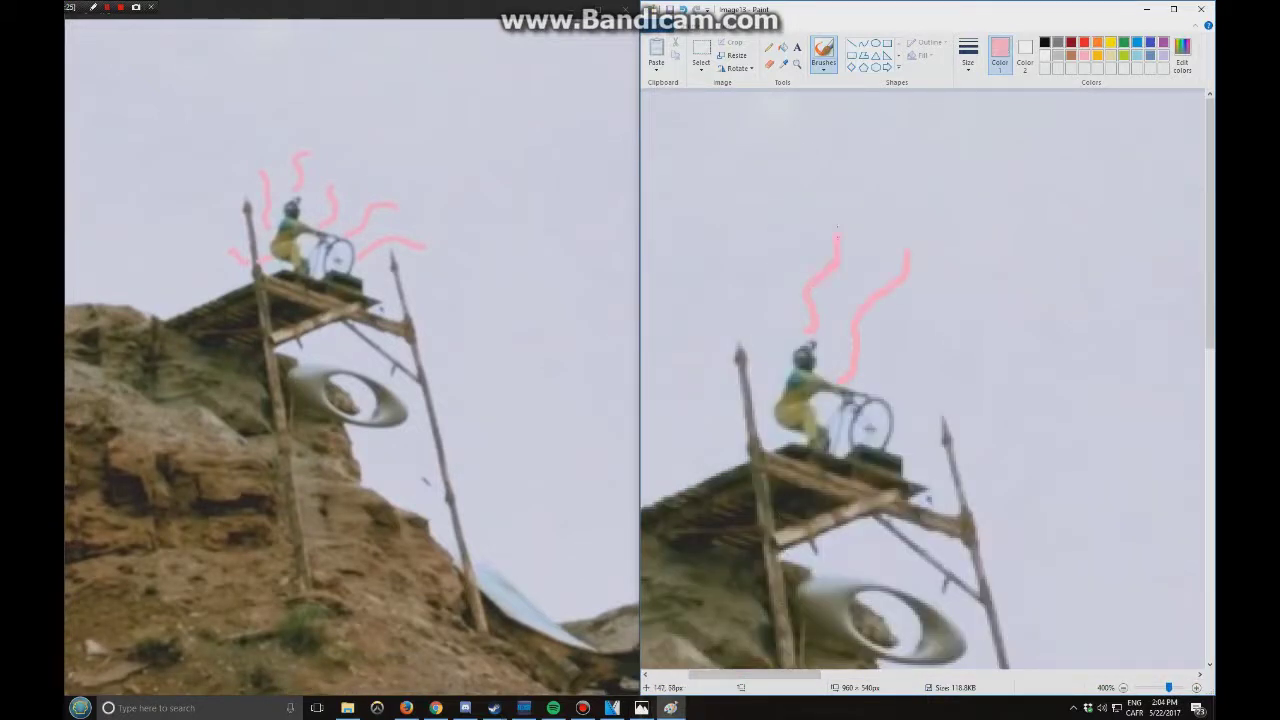
key(ctrl+z)
key(ctrl+z)
drag(812, 262, 855, 228)
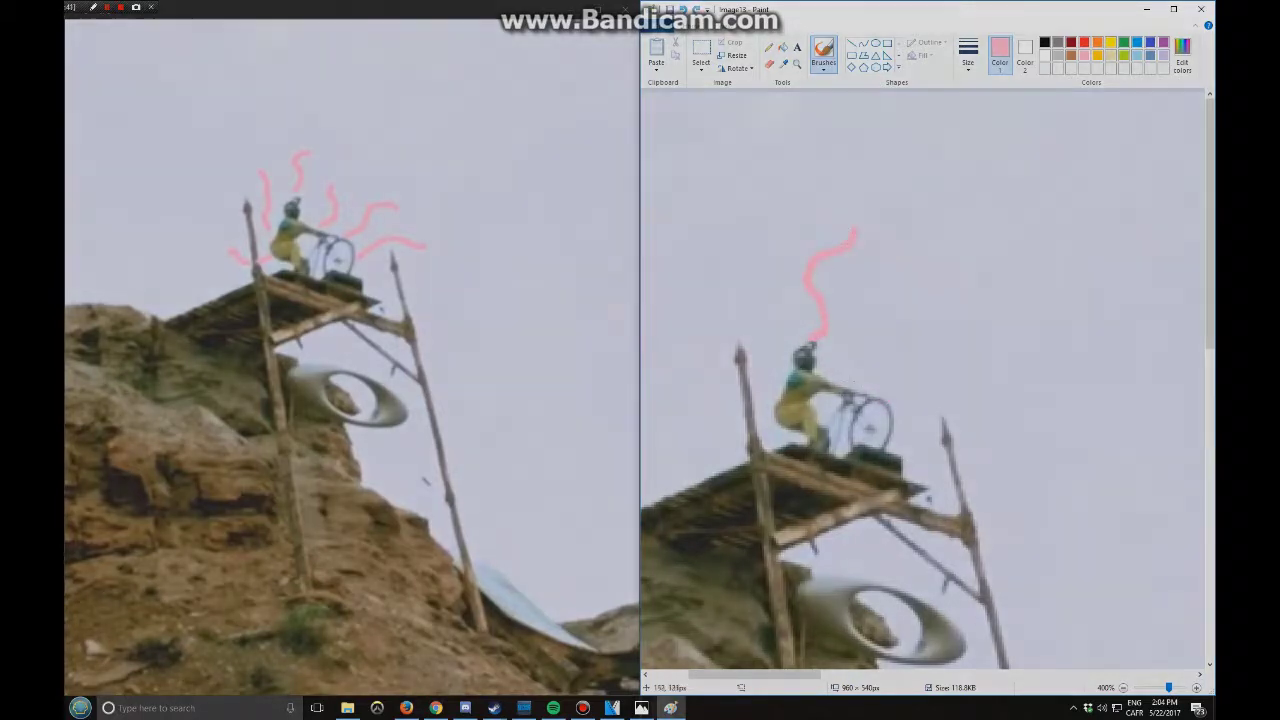
drag(888, 274, 873, 386)
drag(948, 282, 935, 390)
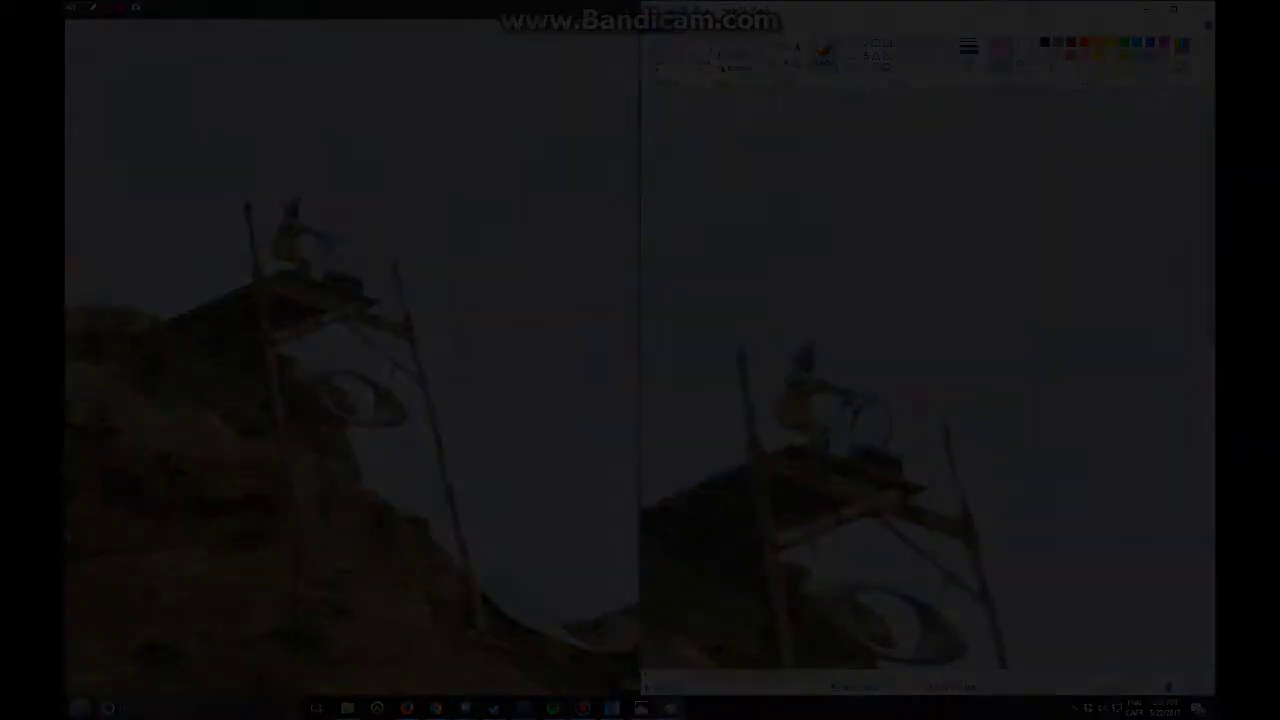